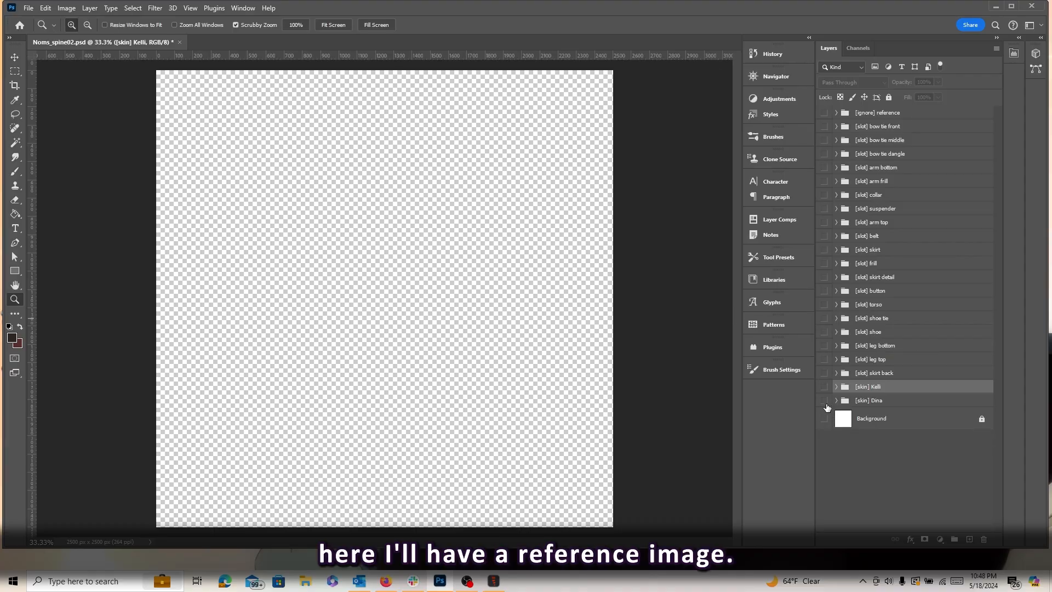
Preview the [ignore] reference sketch, hide it again, and make all [slot] and [skin] groups visible
left_click(825, 113)
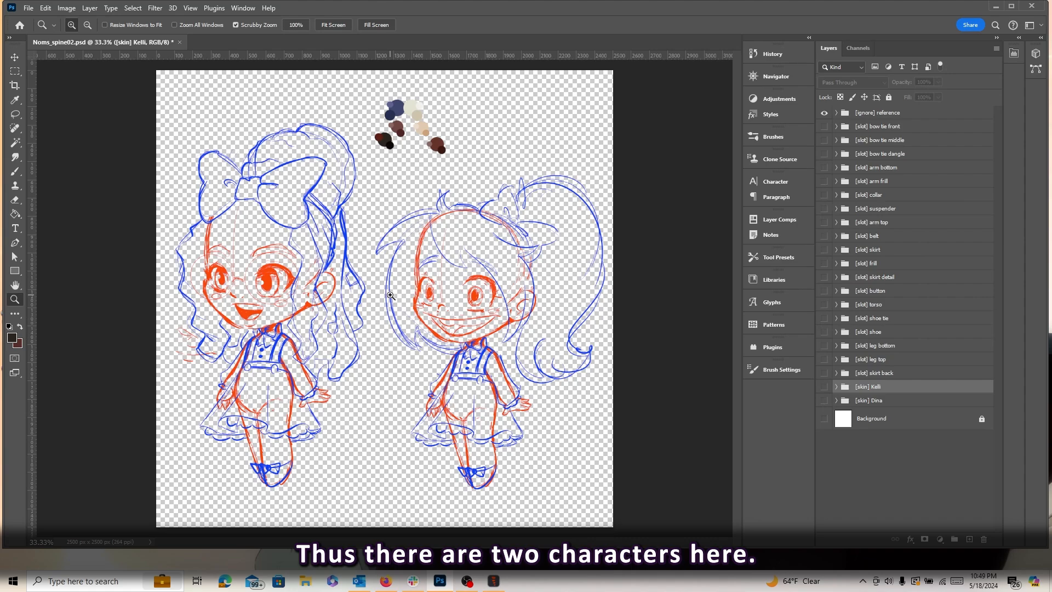
left_click(824, 113)
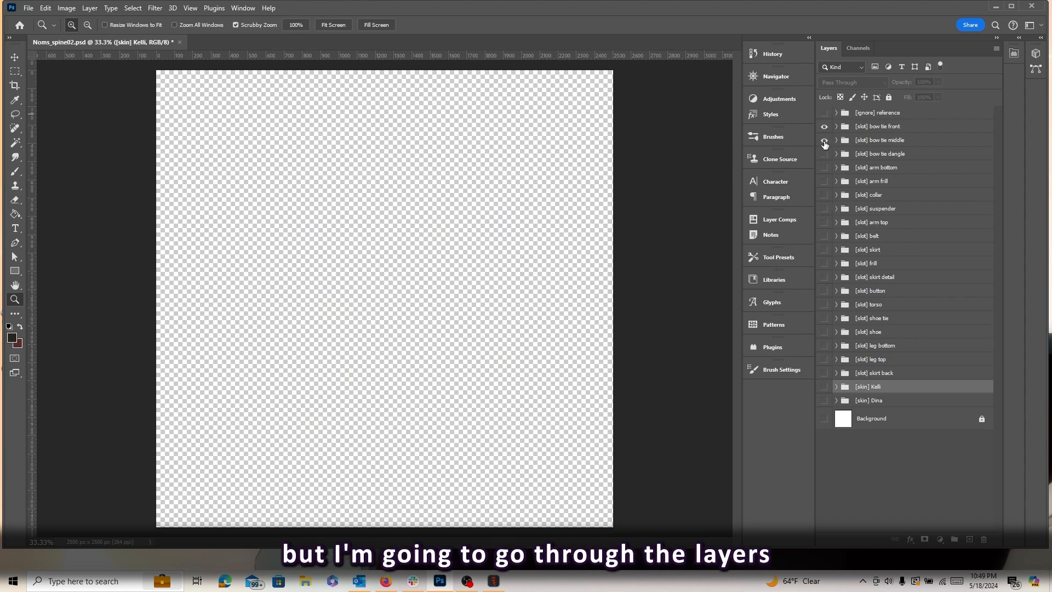
left_click_drag(824, 133, 826, 399)
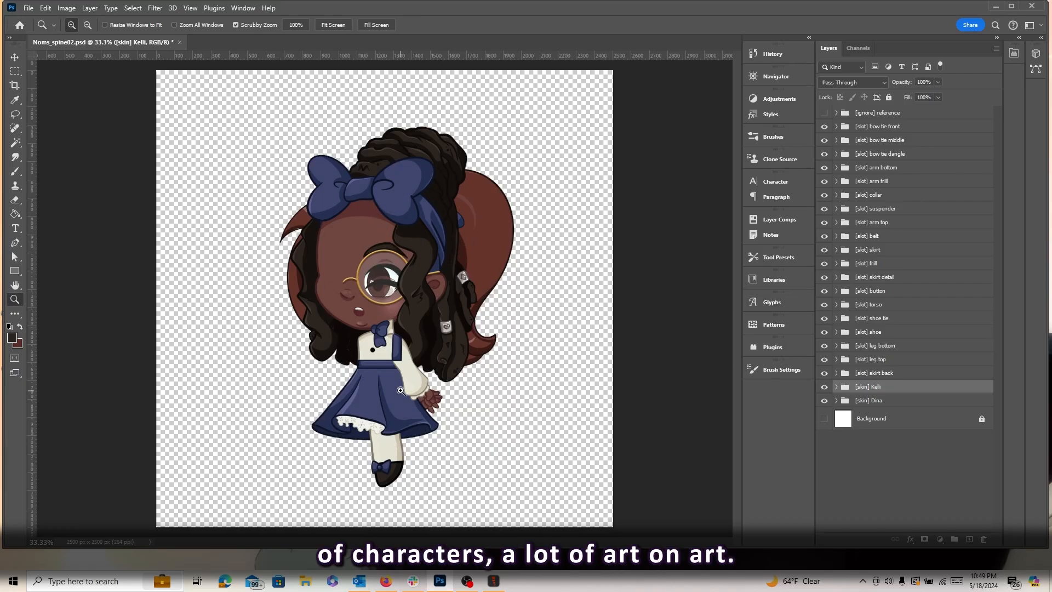
Examine the combined character artwork up close, covering the face, hair and outfit
left_click(380, 294)
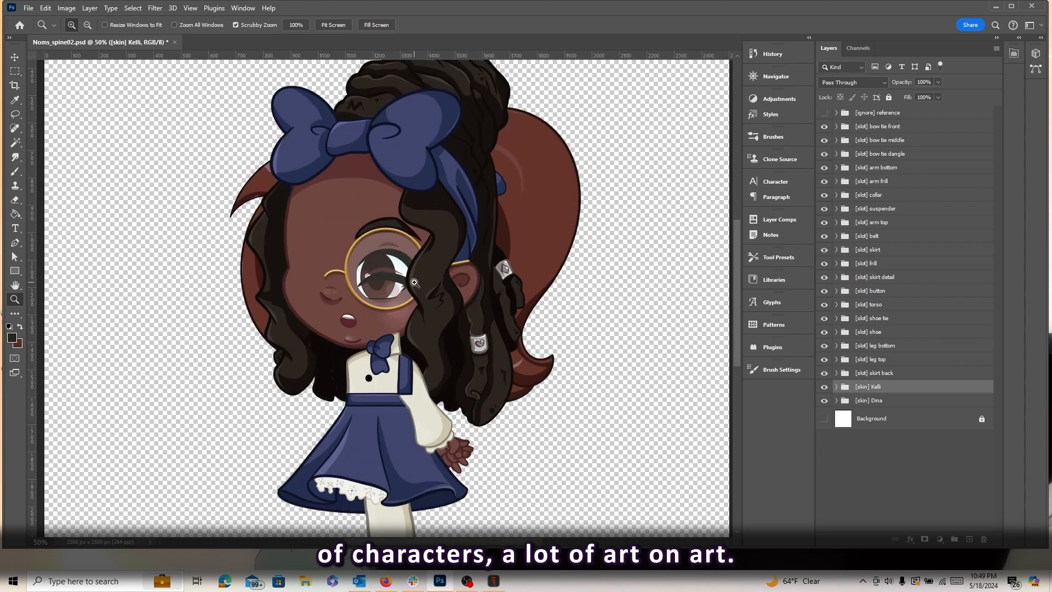
left_click(395, 288)
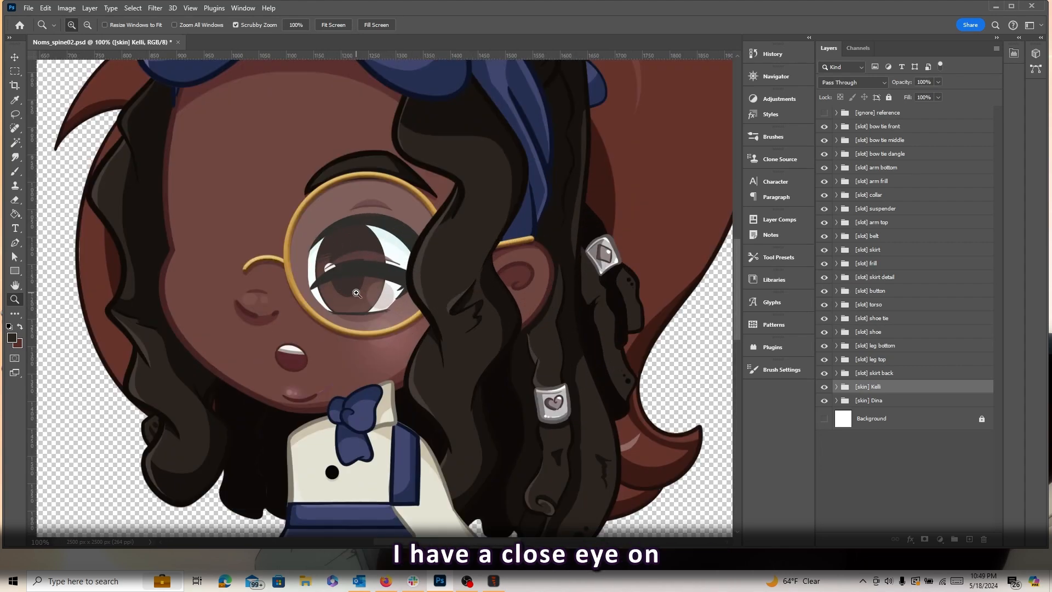
left_click(413, 280, "alt")
left_click(412, 278, "alt")
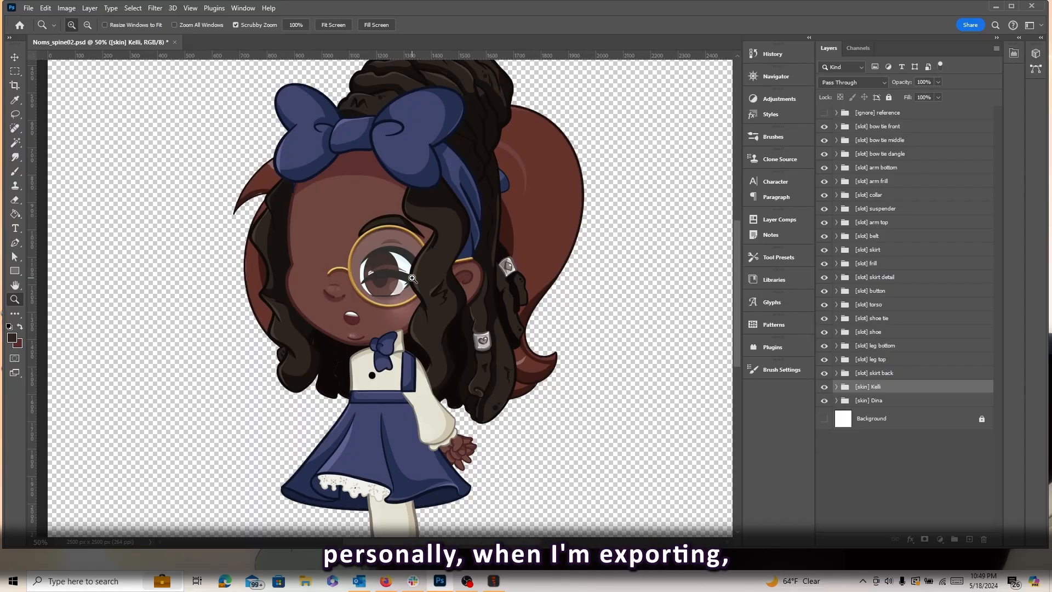
left_click(586, 161)
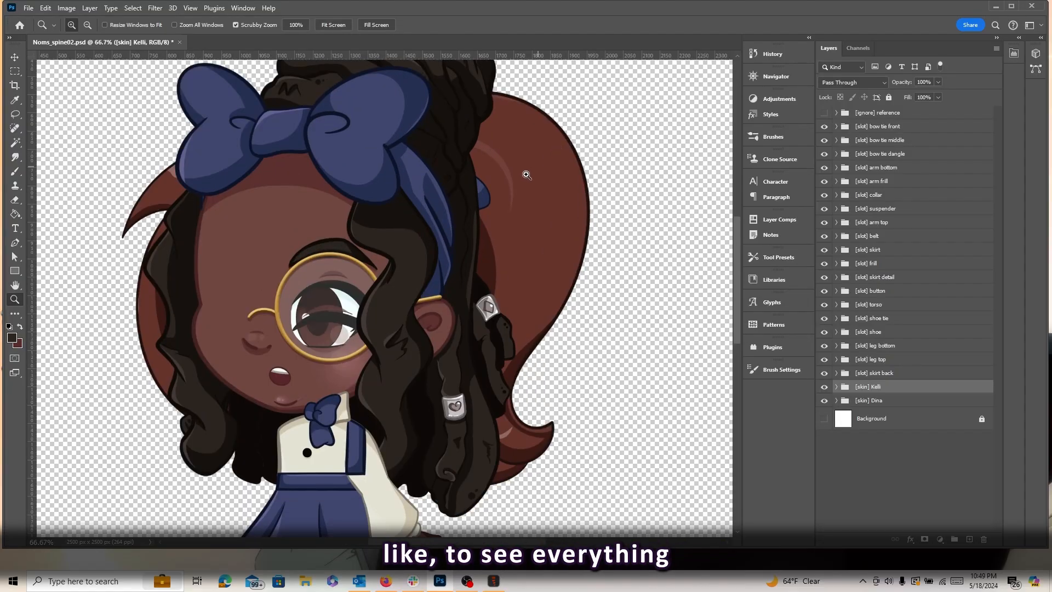
left_click(400, 240, "alt")
left_click(400, 241, "alt")
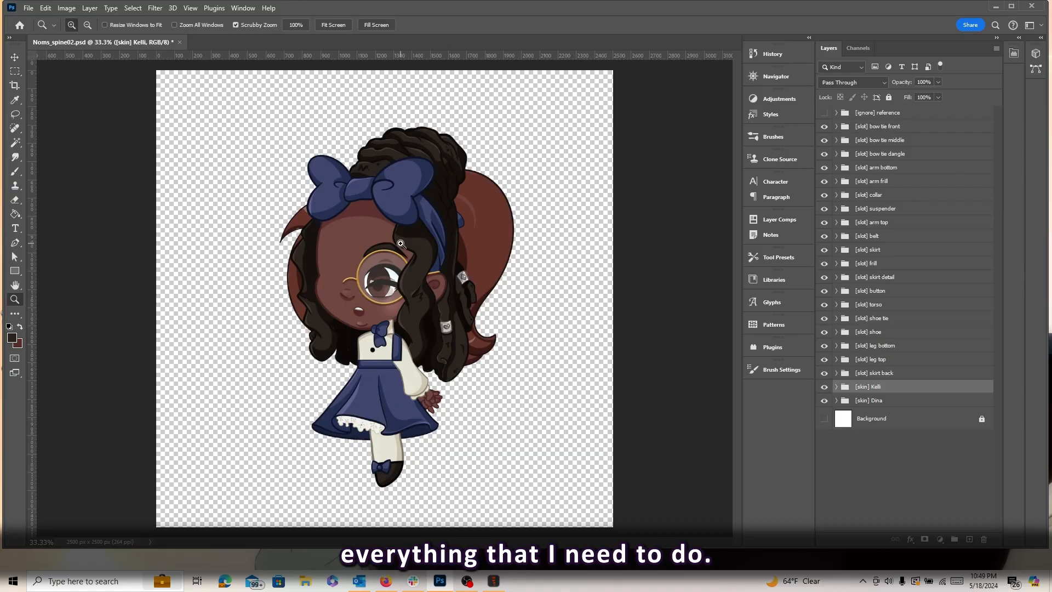
left_click(372, 271)
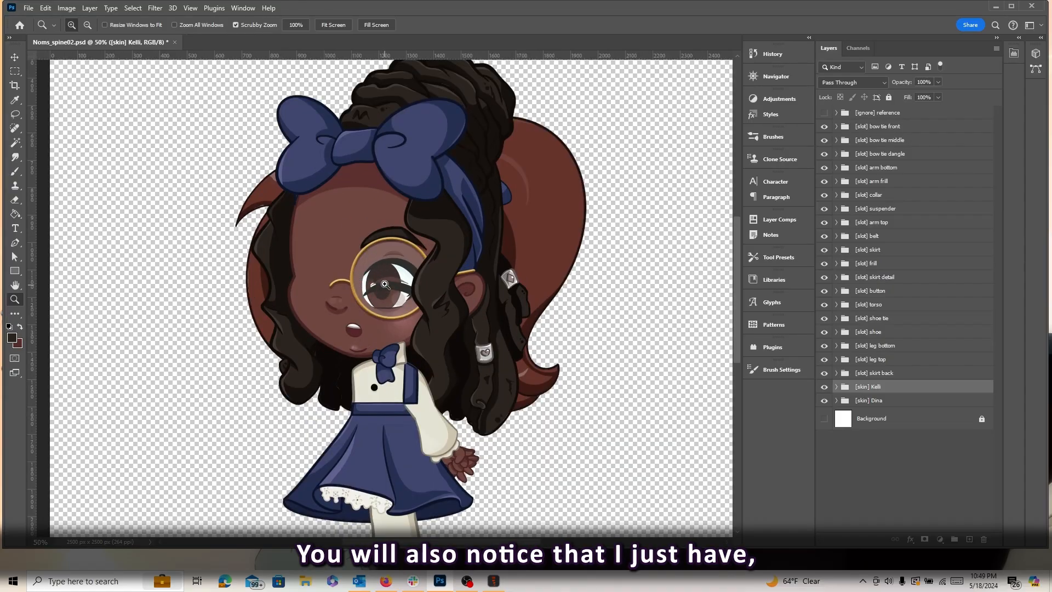
scroll(214, 431, "down", 2)
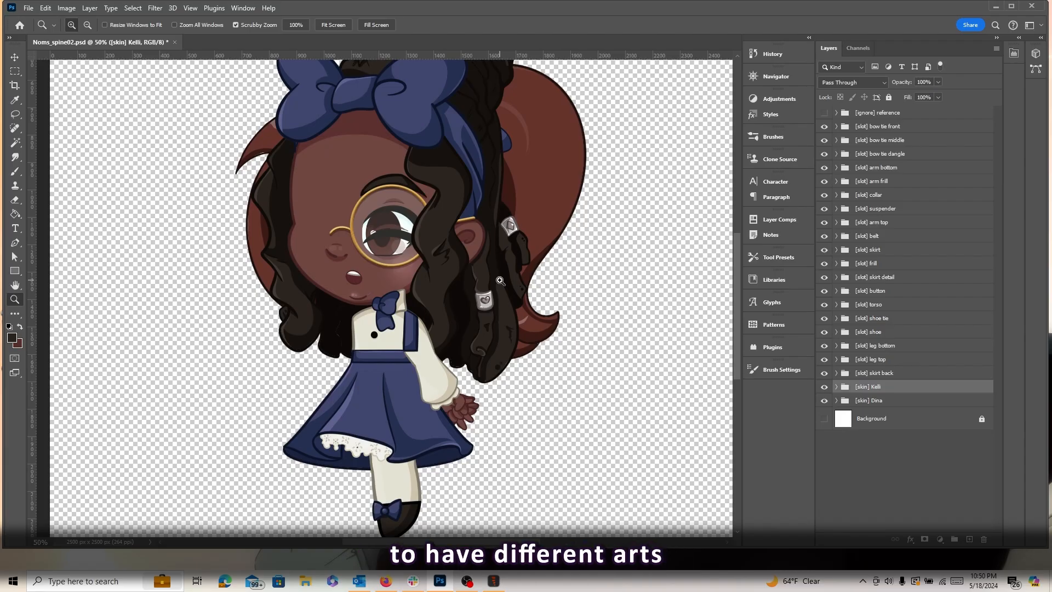
scroll(499, 283, "up", 2)
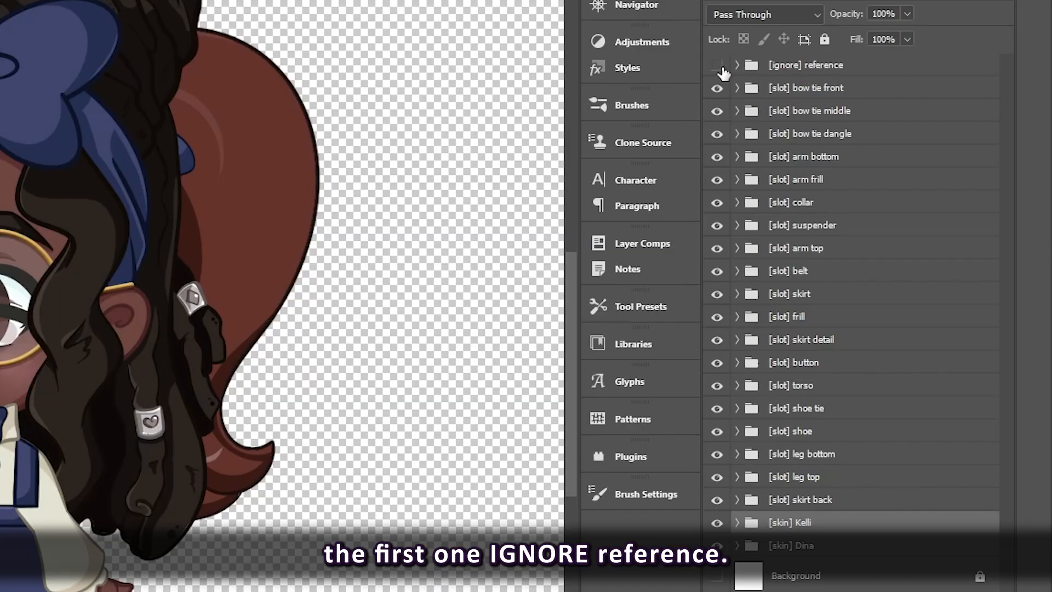
Toggle the [ignore] reference group on and off to review the sketch over the artwork, leaving it hidden
left_click(717, 67)
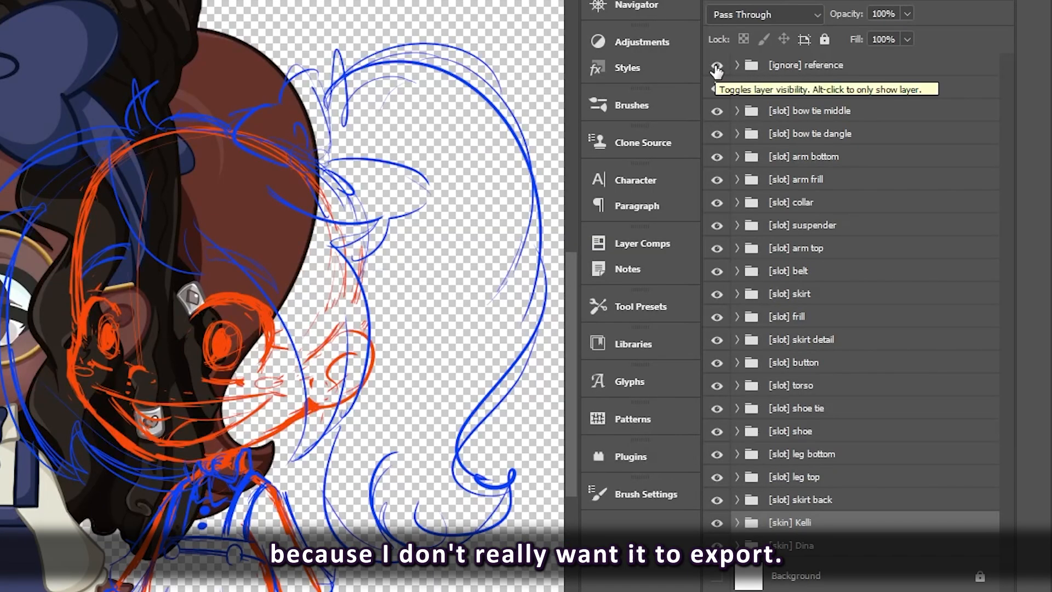
left_click(717, 66)
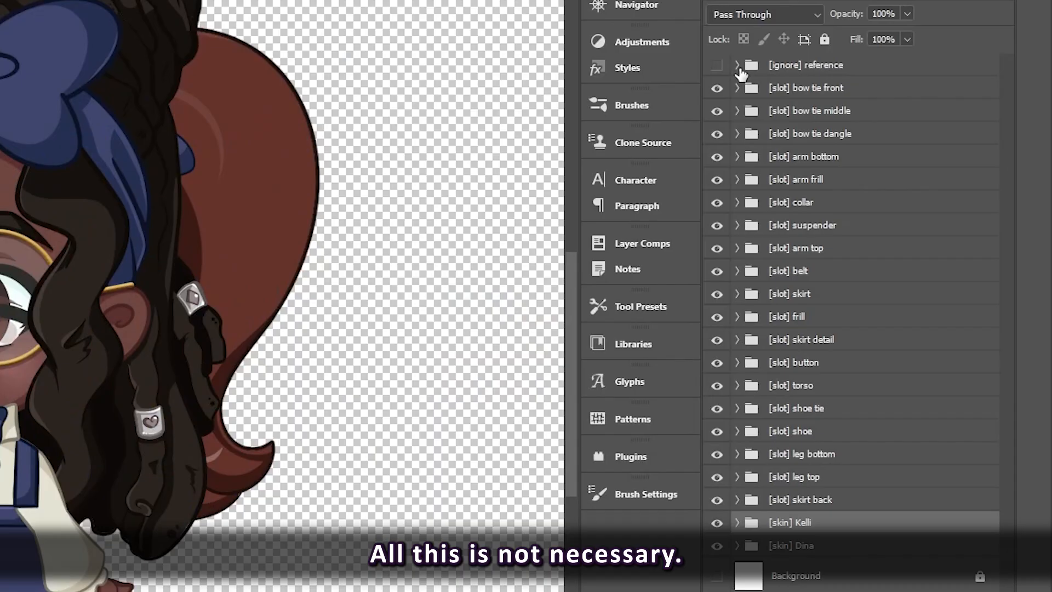
left_click(718, 66)
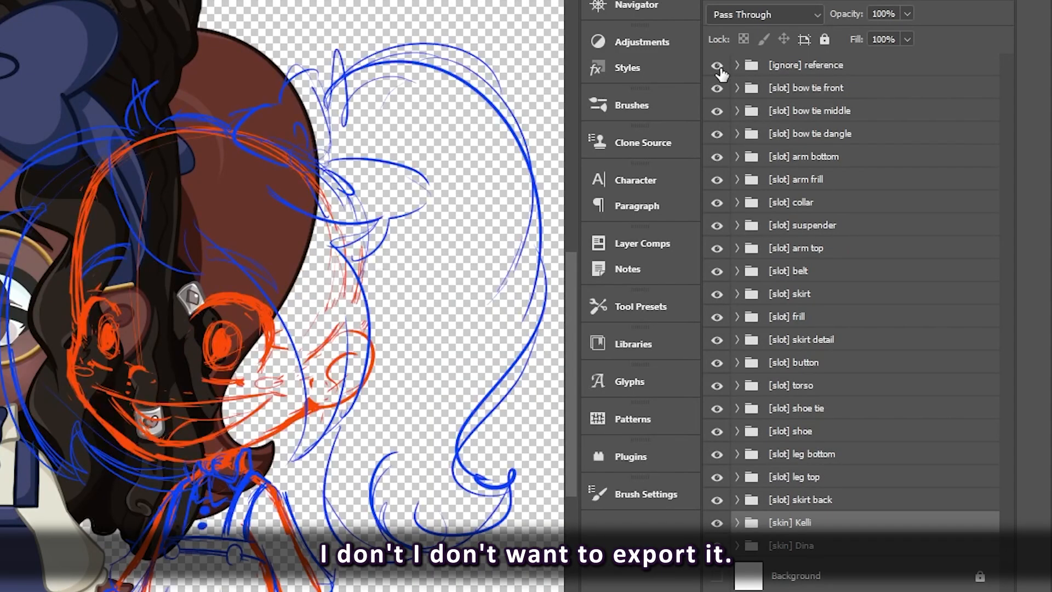
left_click(718, 66)
Rename the Background layer as "[ignore]background" to tag it for exclusion from export
double_click(784, 577)
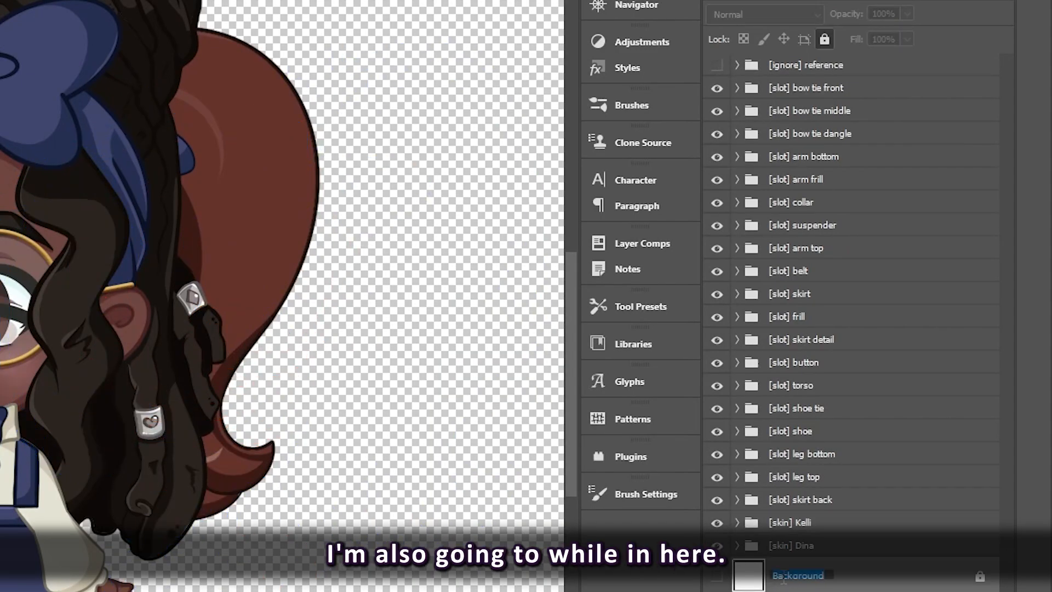
type("[")
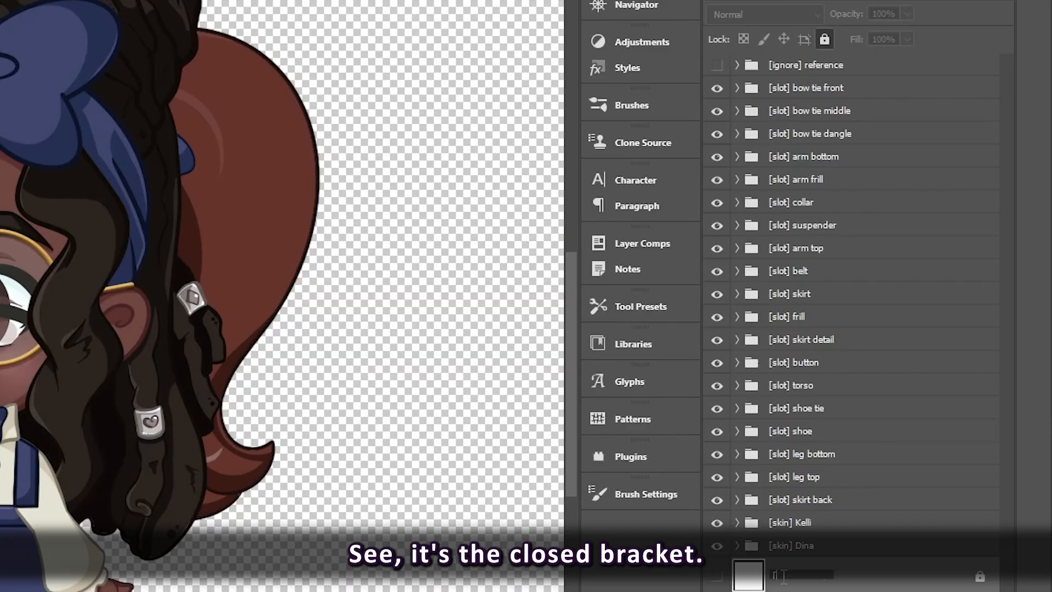
type("ignore")
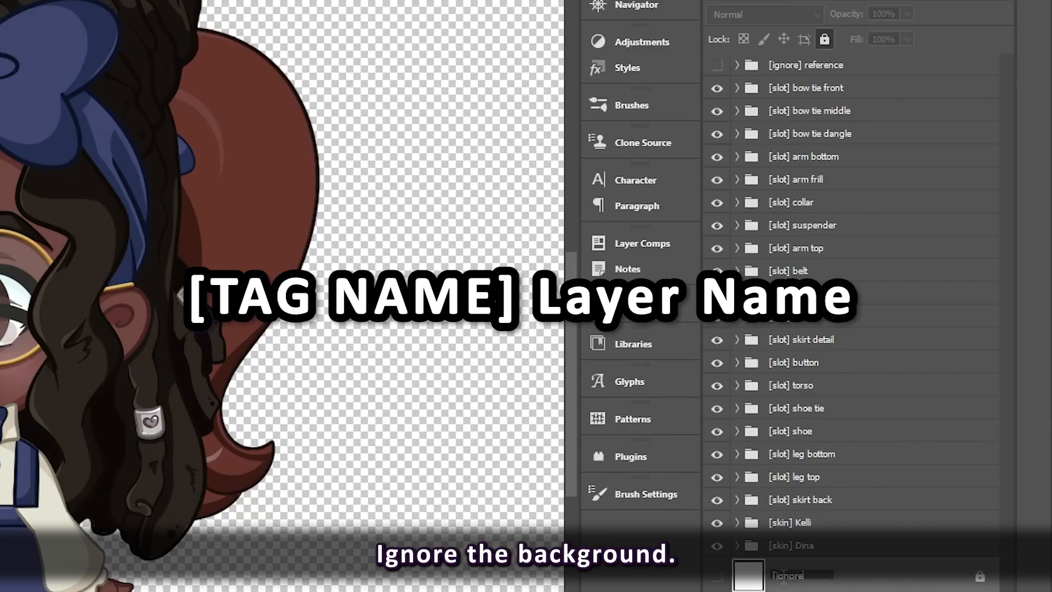
type("]background")
key("Return")
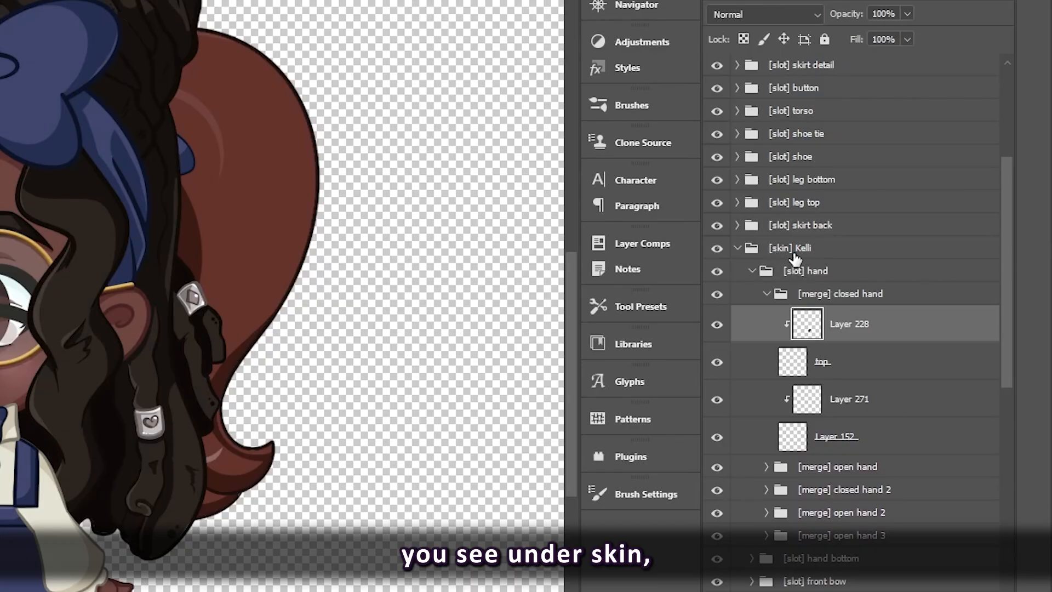
Collapse the [merge] closed hand group and re-enter the name of its parent group in [skin] Kelli as "[slot] hand"
left_click(817, 281)
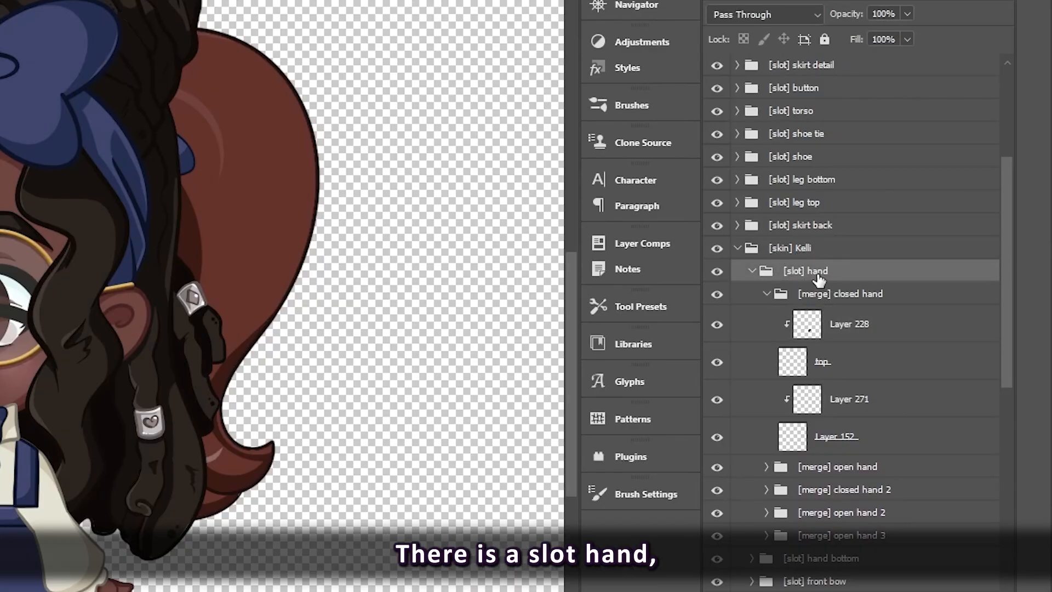
left_click(767, 294)
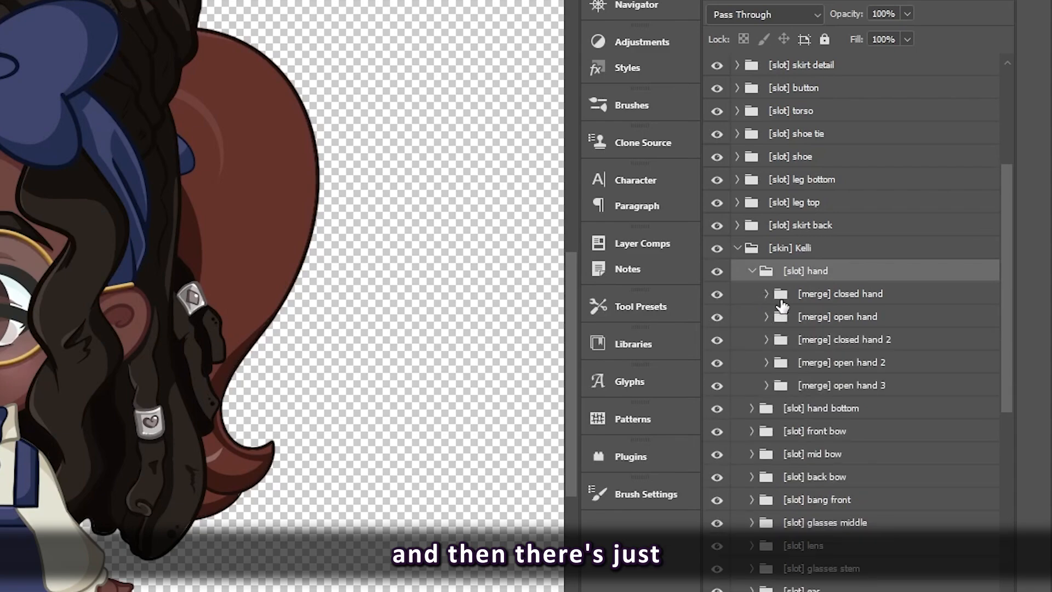
double_click(819, 275)
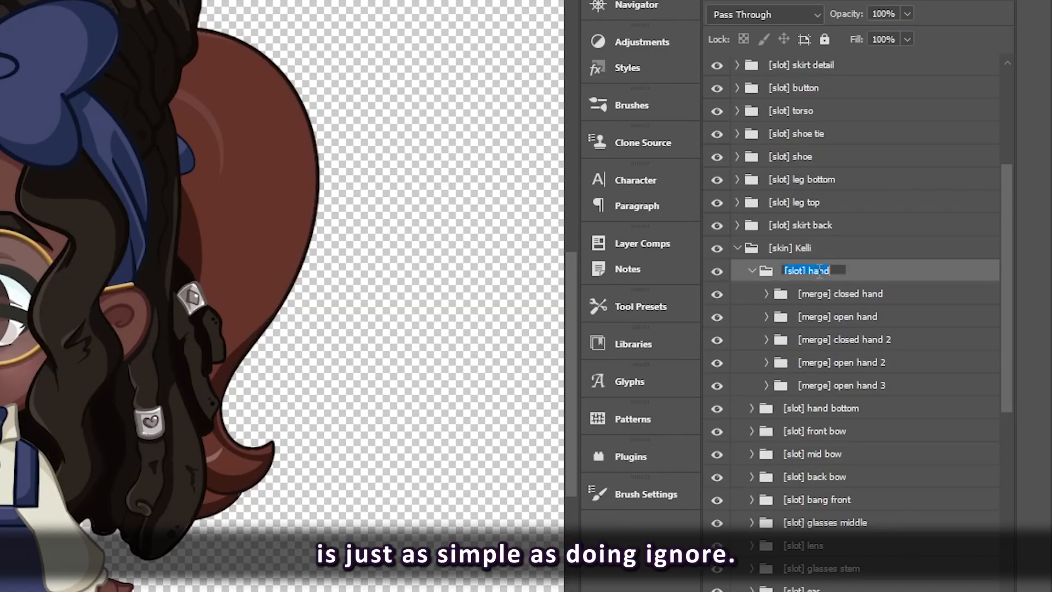
type("[slot]")
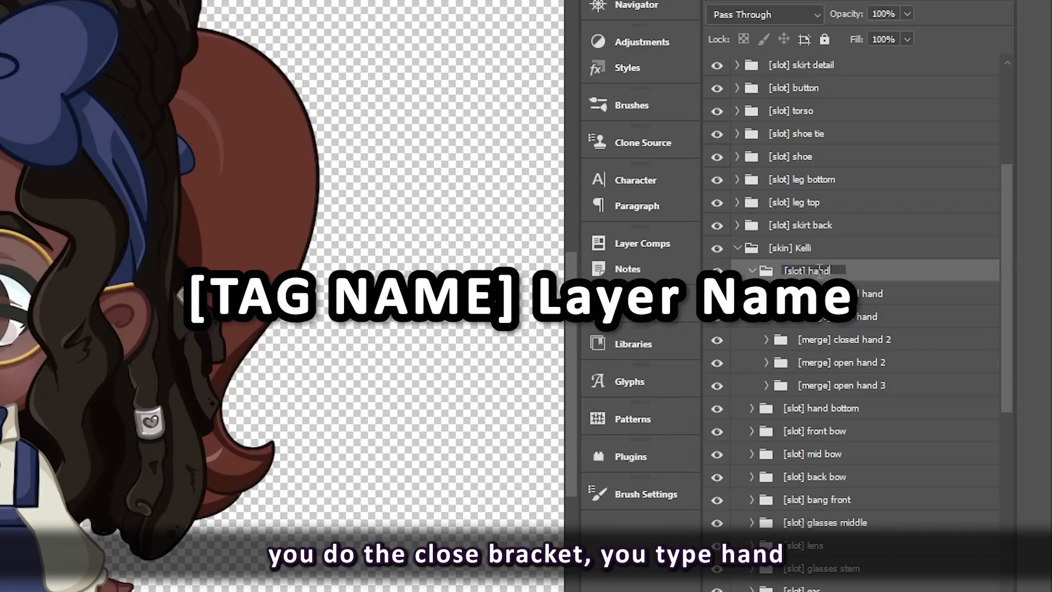
key("Return")
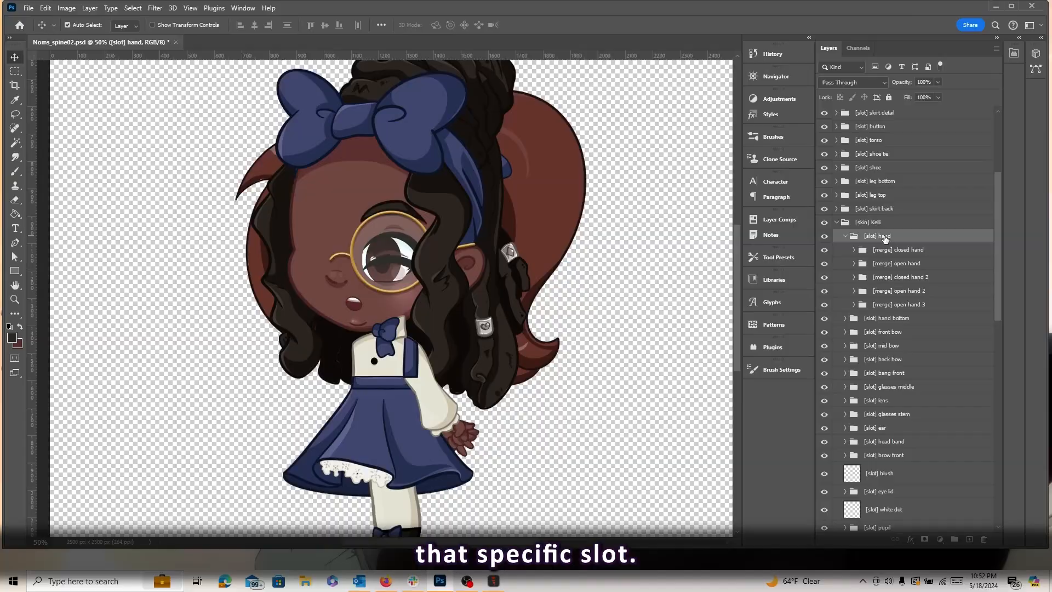
Isolate Kelli's [merge] closed hand by hiding the other four hand groups in [slot] hand and the [skin] Dina group
left_click(894, 250)
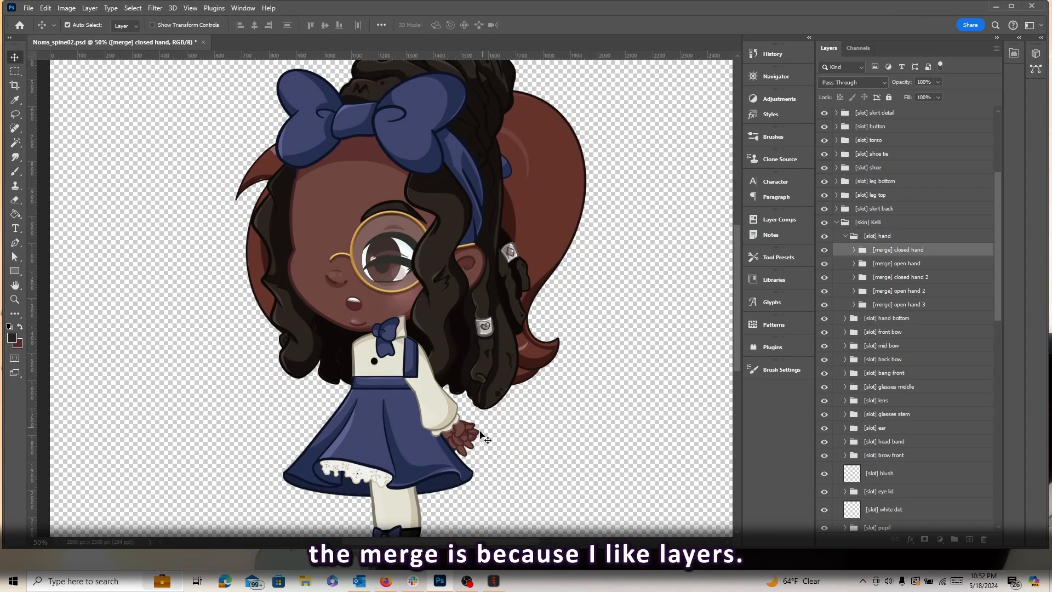
key("z")
left_click(459, 430)
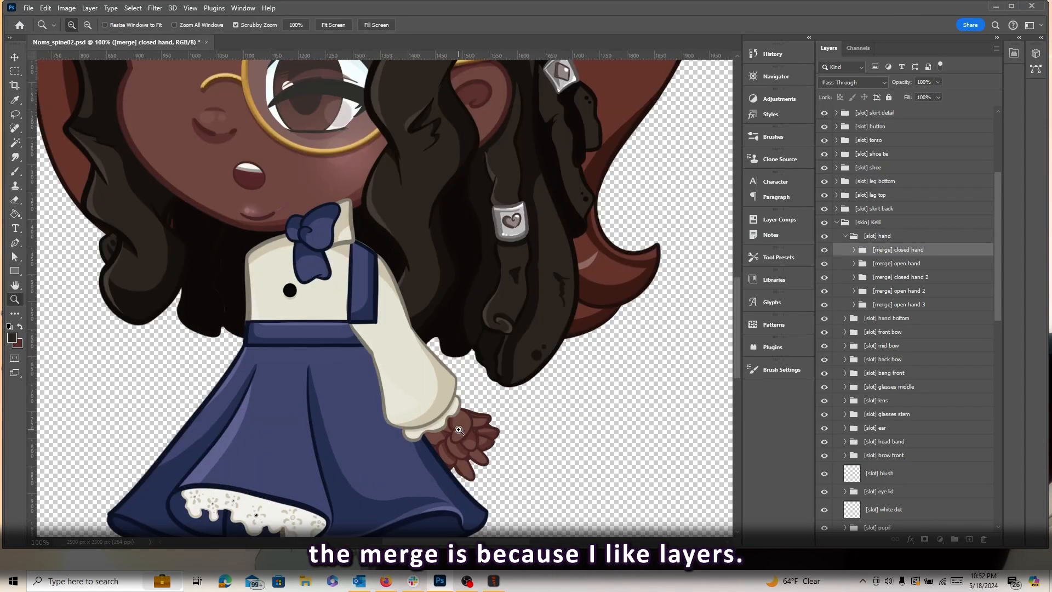
left_click(459, 431)
left_click(459, 430)
scroll(550, 391, "down", 3)
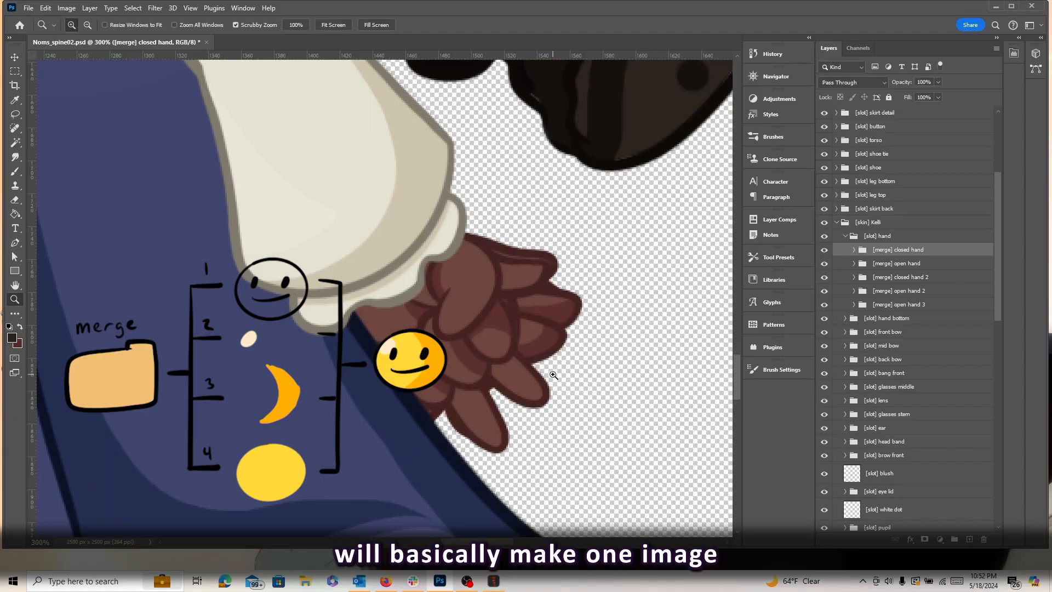
left_click_drag(824, 263, 829, 303)
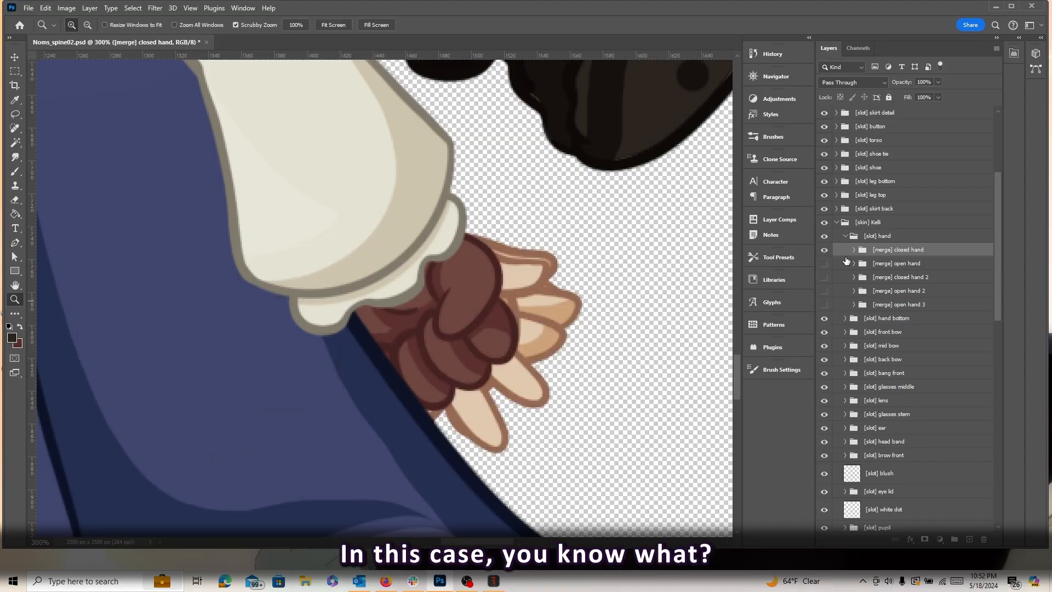
left_click(837, 223)
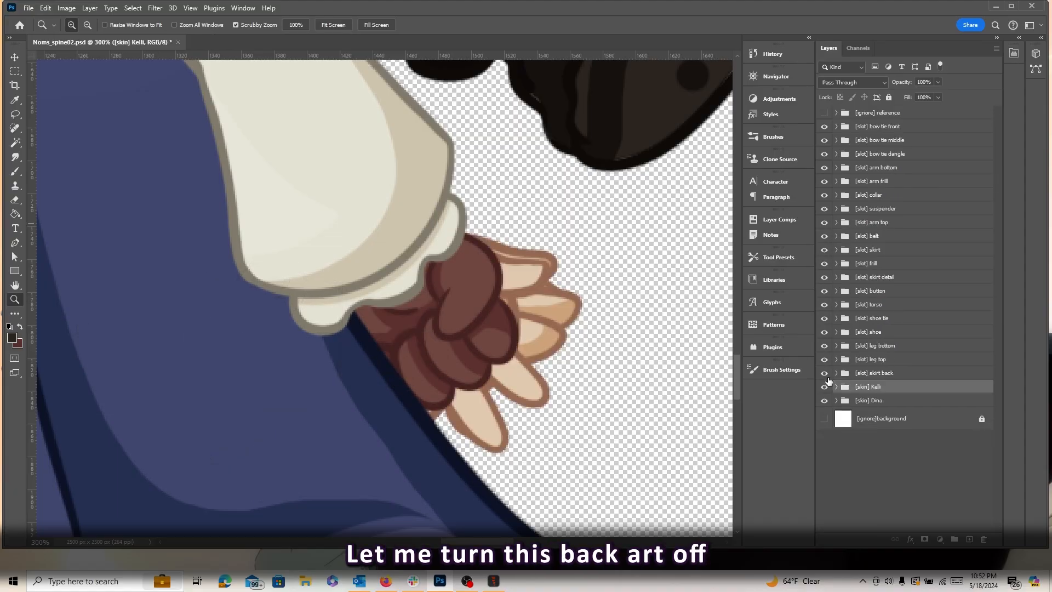
left_click(826, 401)
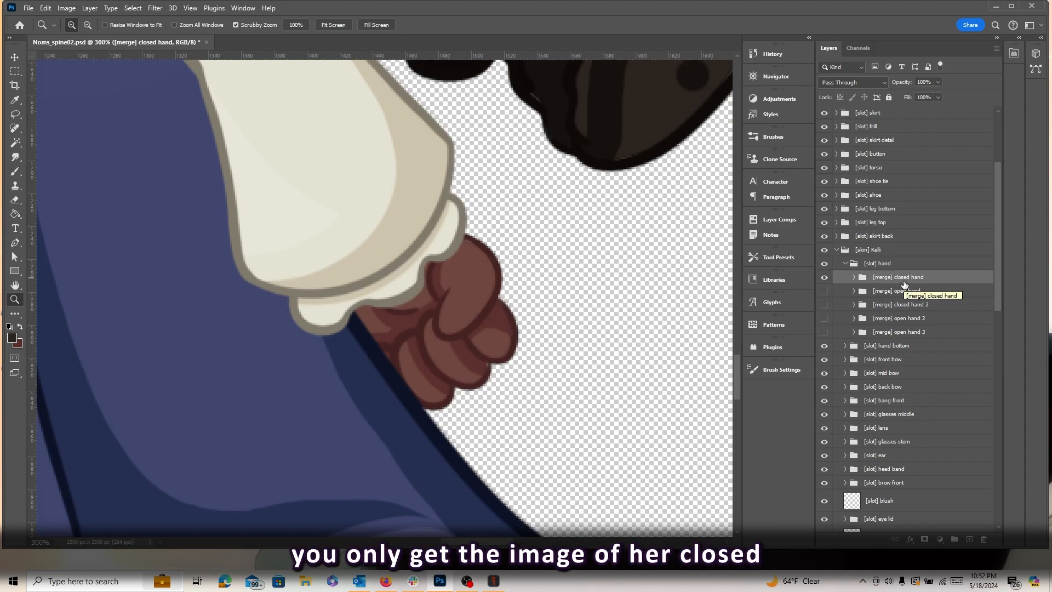
Turn off Auto-Select and move the whole [merge] closed hand group to the right, away from the sleeve
key("v")
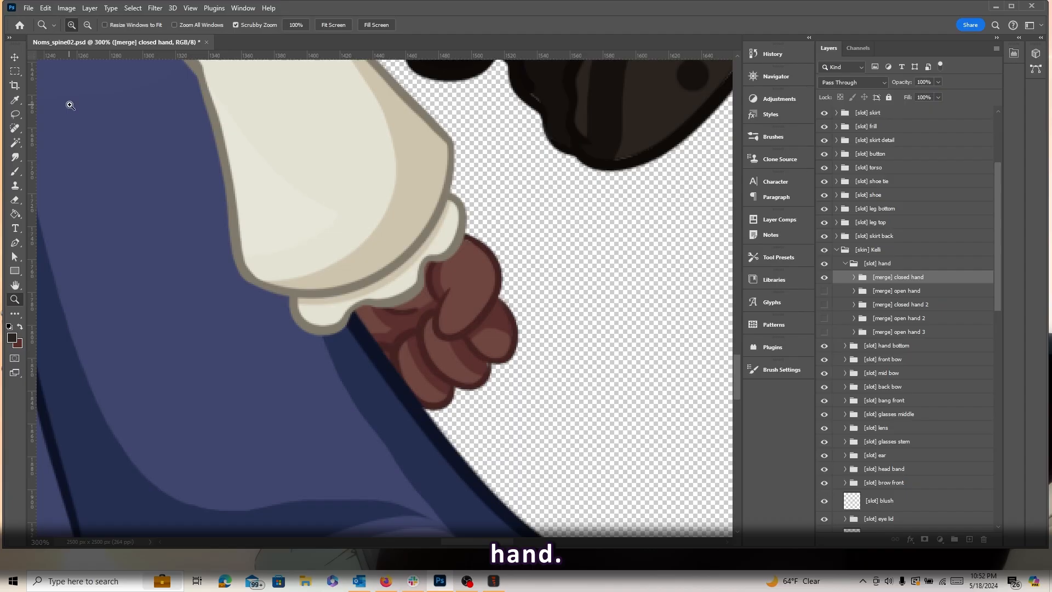
left_click(86, 25)
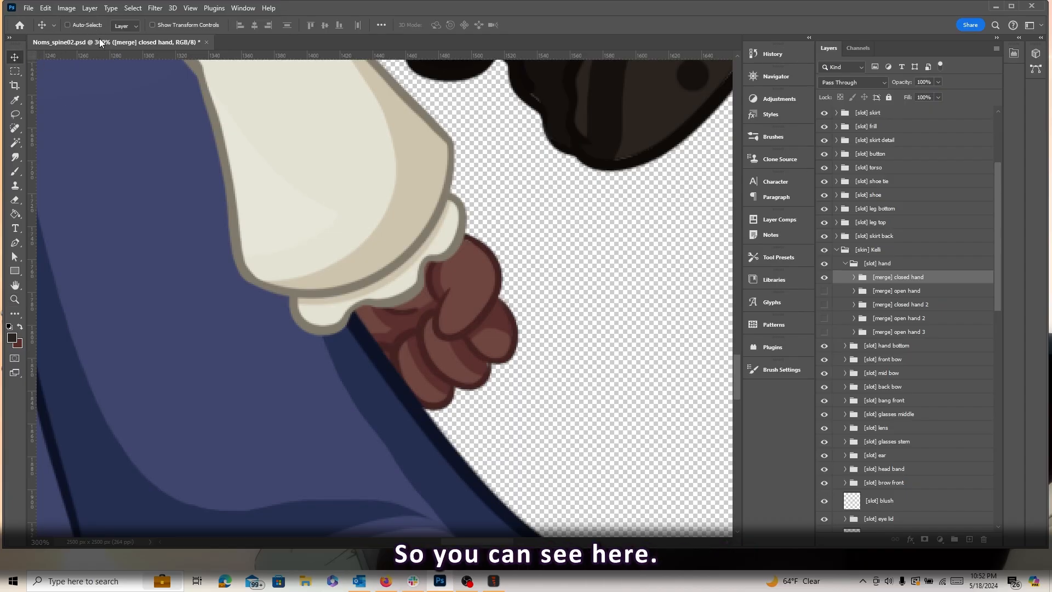
left_click_drag(479, 295, 512, 287)
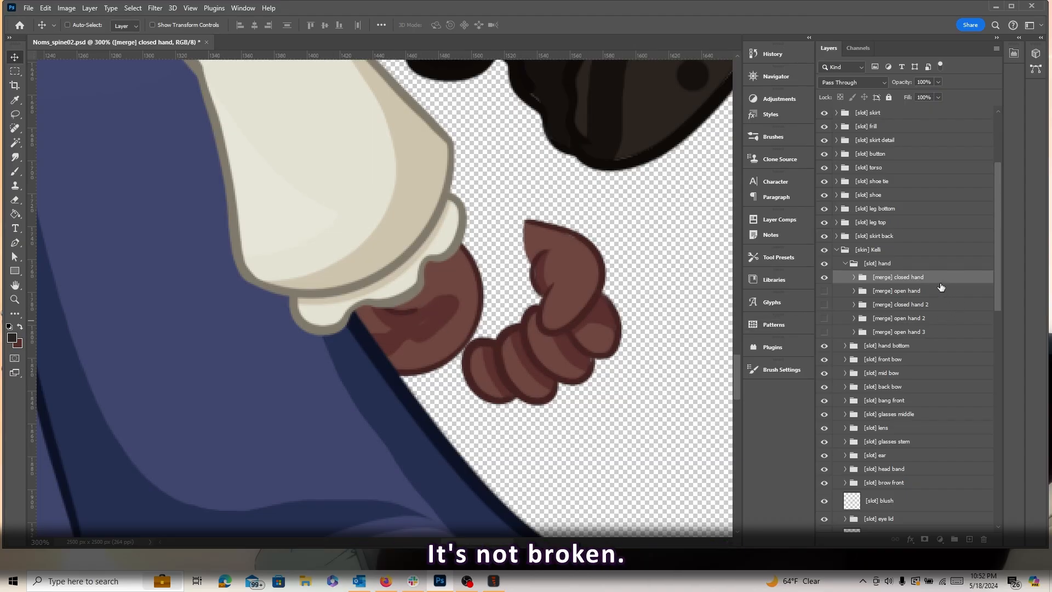
Expand the [merge] closed hand group and go through each of the layers that make it up
left_click(854, 277)
left_click(908, 301)
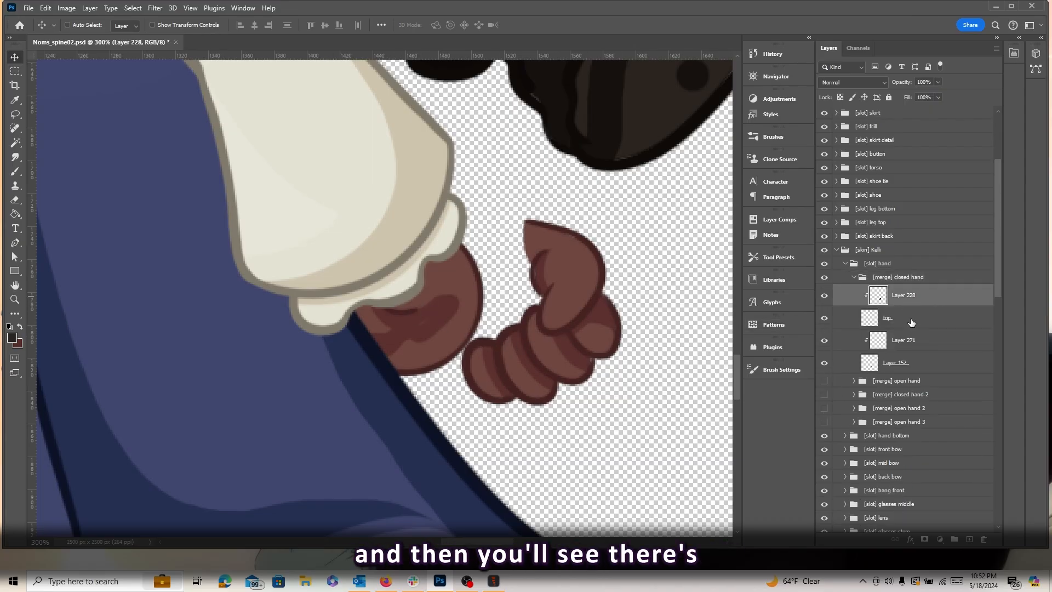
left_click(912, 321)
left_click(914, 345)
left_click(914, 360)
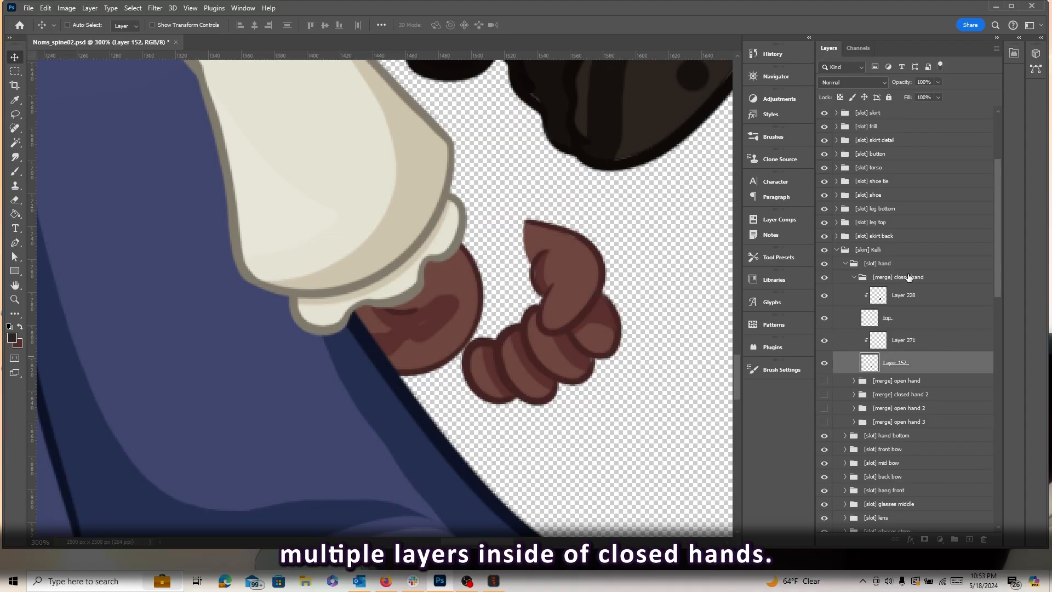
left_click(909, 279)
left_click(907, 296)
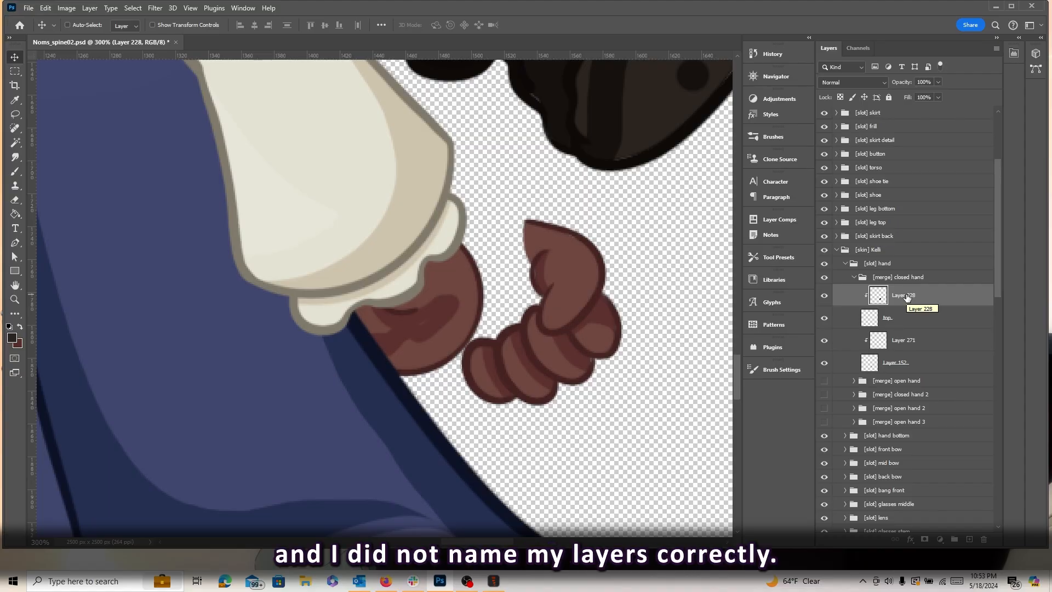
Check what Layer 228, top, Layer 271 and Layer 152 each contribute to the [merge] closed hand group by toggling their visibility
left_click(826, 297)
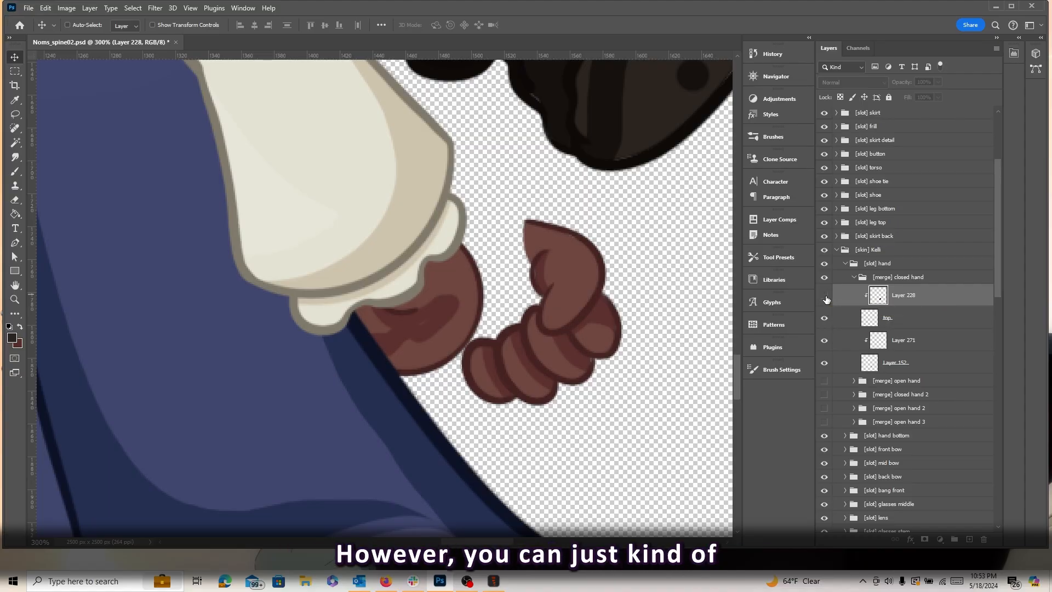
left_click(825, 296)
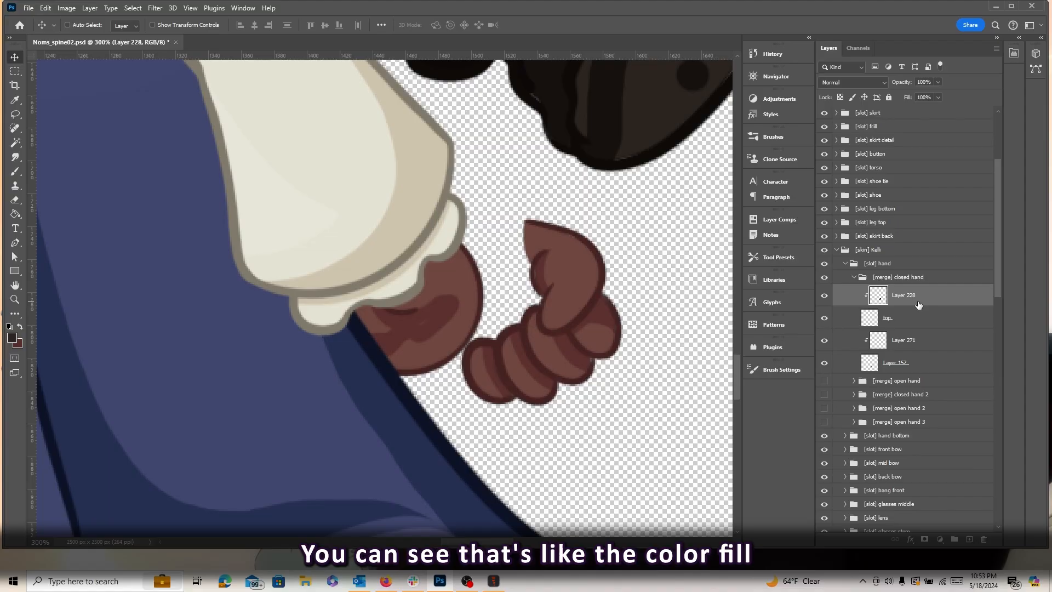
left_click(871, 323)
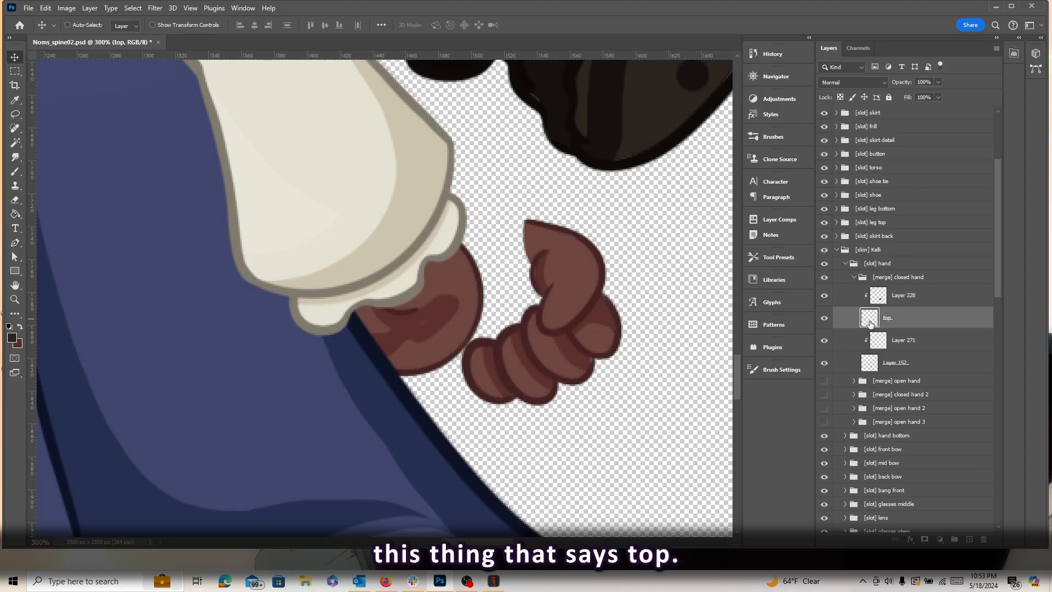
left_click(826, 321)
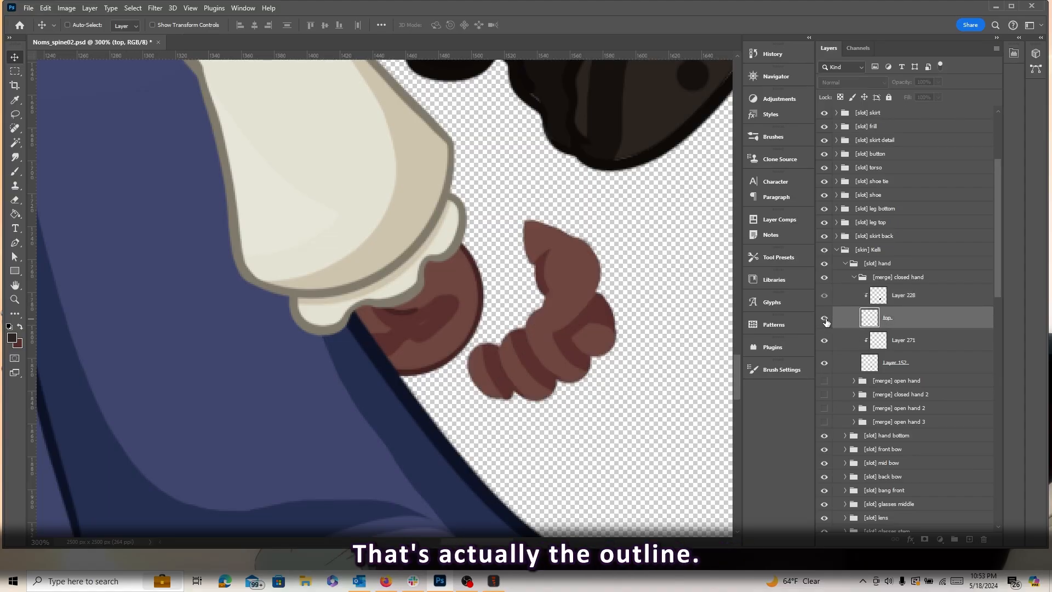
left_click(827, 321)
left_click(888, 341)
left_click(825, 342)
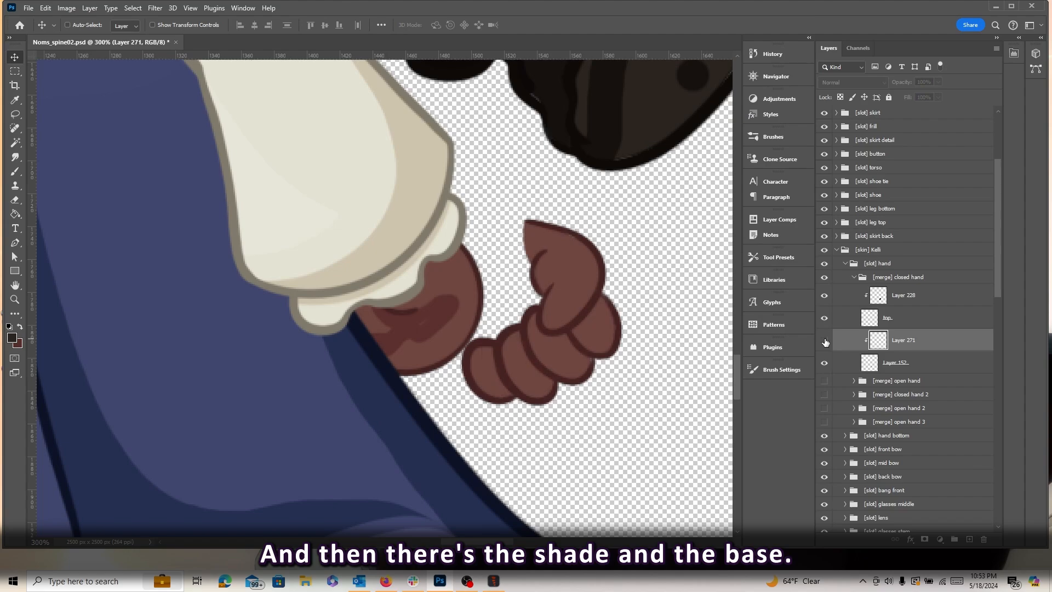
left_click(826, 343)
left_click(826, 367)
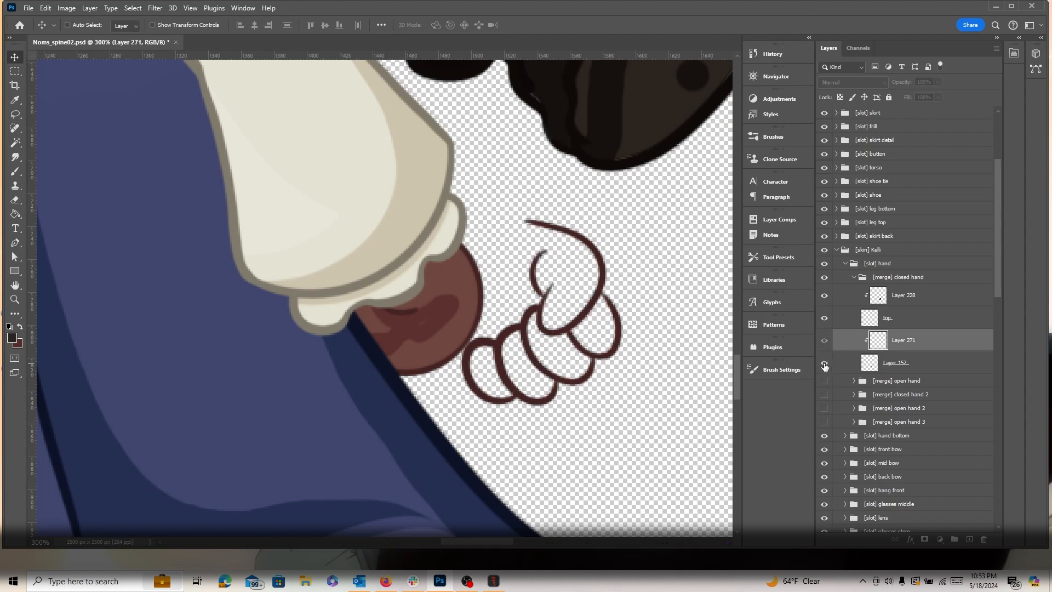
left_click(825, 365)
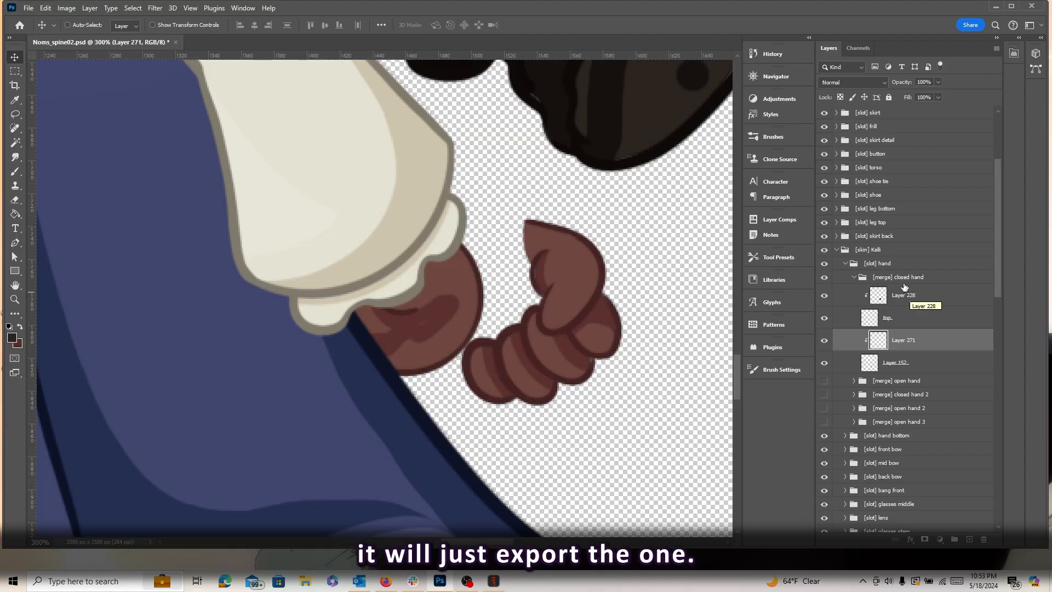
Undo the move of Kelli's [merge] closed hand group so it returns to the sleeve
key("ctrl+z")
key("ctrl+z")
key("ctrl+z")
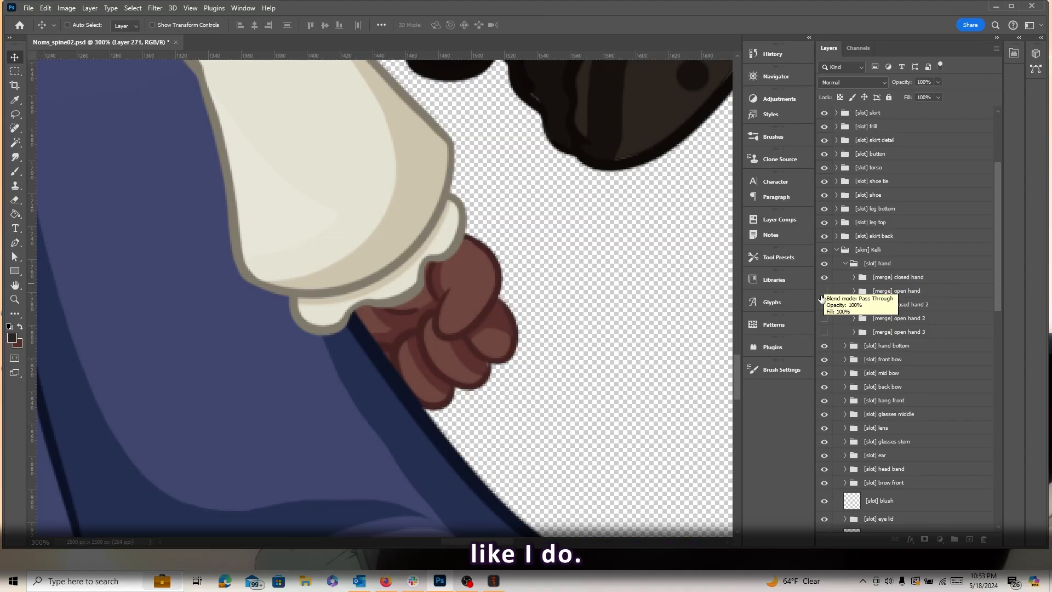
Go through the closed hand and open hand [merge] groups inside Kelli's [slot] hand group
key("z")
left_click(437, 307, "alt")
left_click(439, 308, "alt")
left_click(439, 308, "alt")
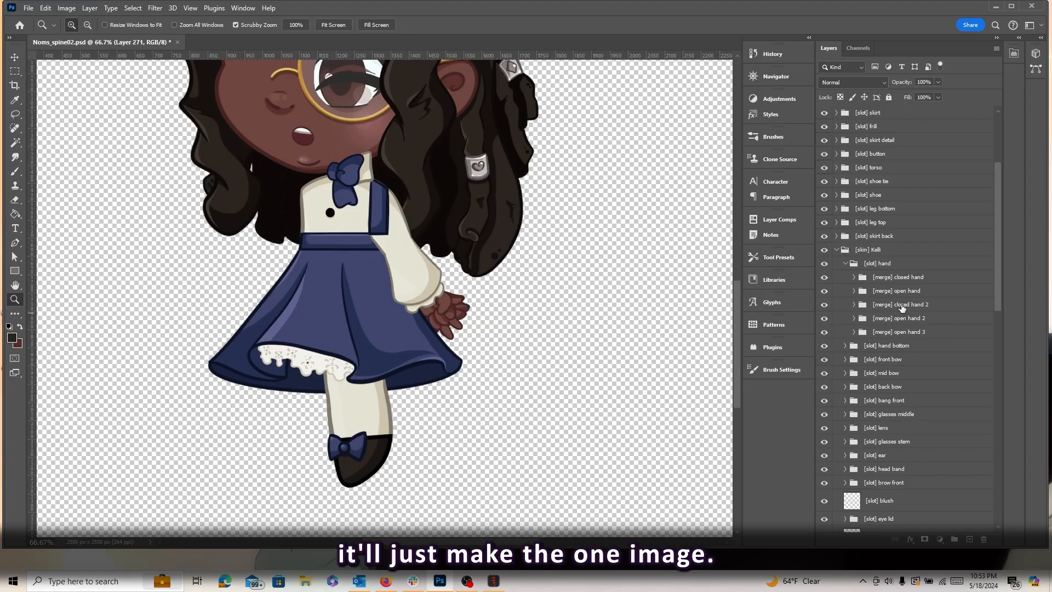
left_click(908, 280)
left_click(910, 292)
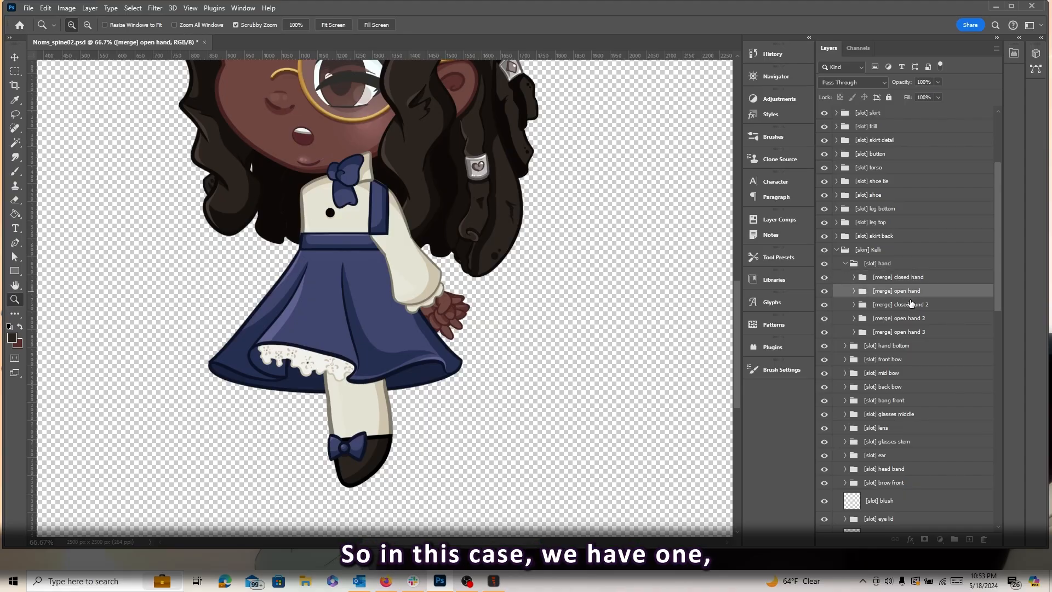
left_click(912, 304)
left_click(915, 319)
left_click(918, 333)
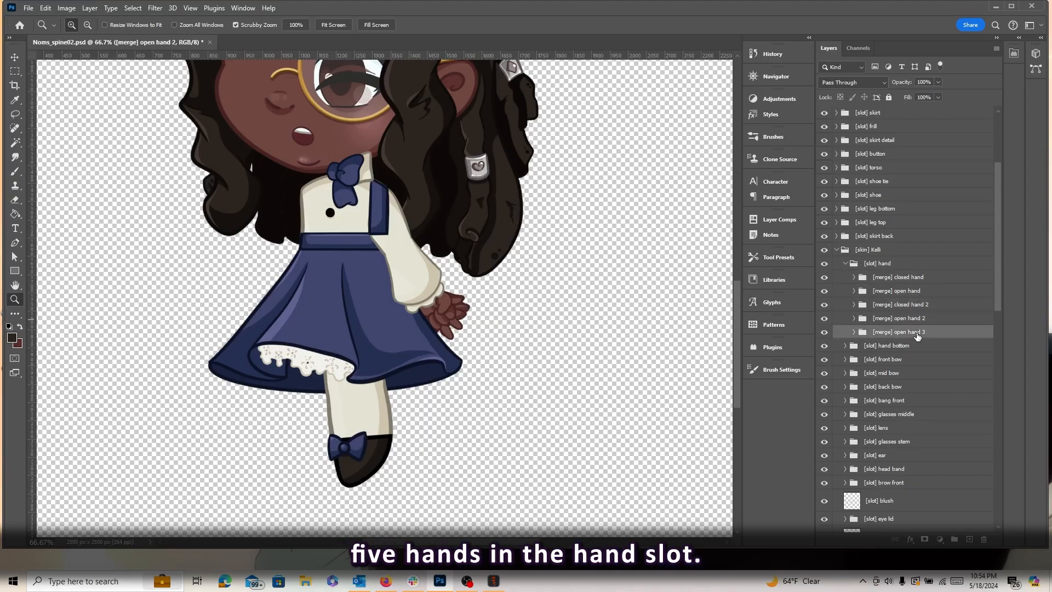
left_click(875, 267)
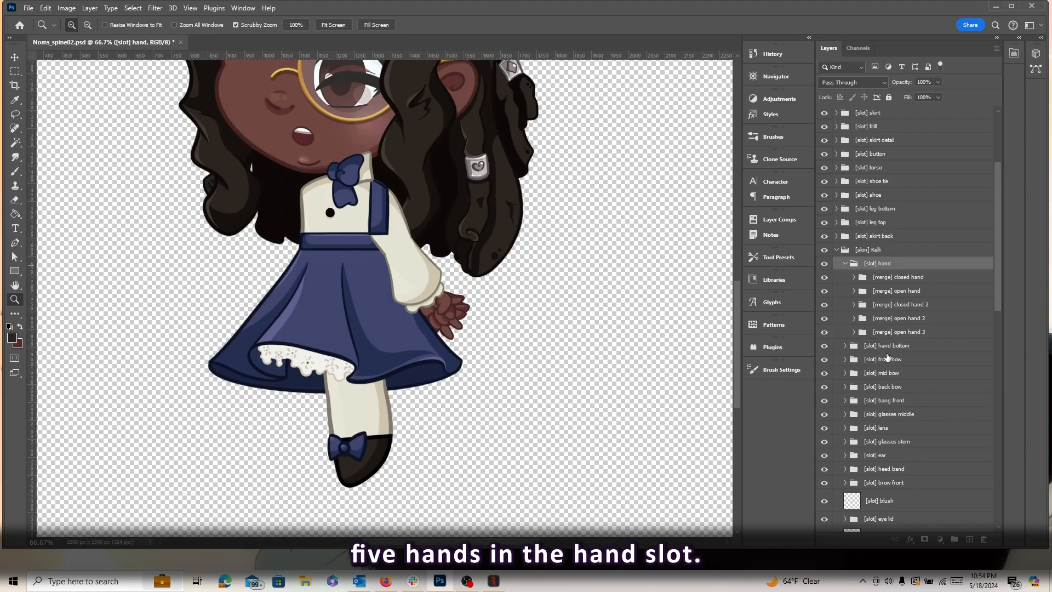
Examine how [slot] hand bottom sits beneath [slot] hand in [skin] Kelli, with a close look at the character's hand
left_click(837, 251)
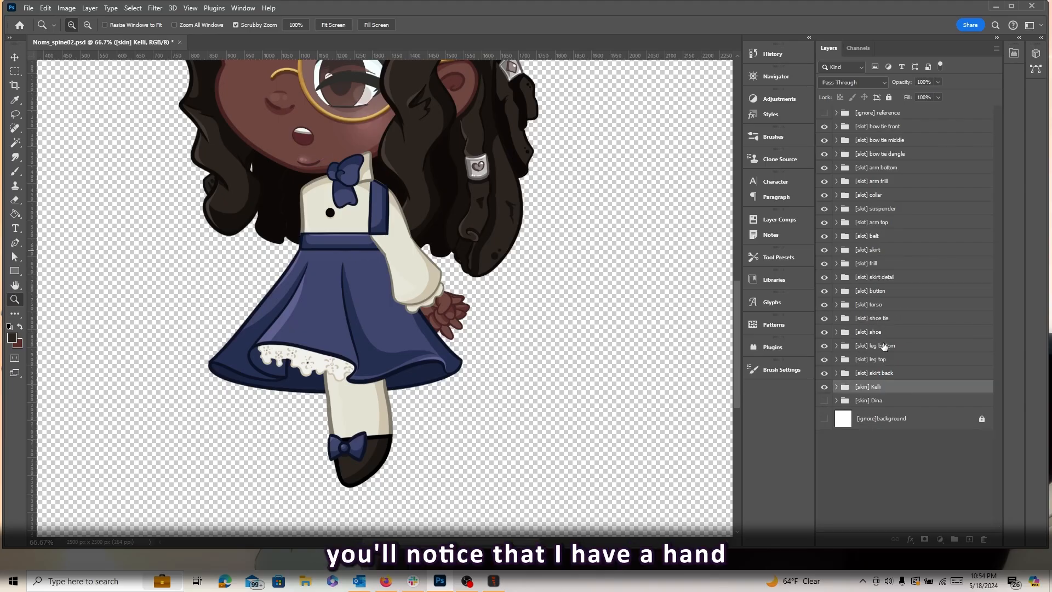
left_click(837, 386)
scroll(886, 380, "down", 3)
scroll(886, 380, "down", 1)
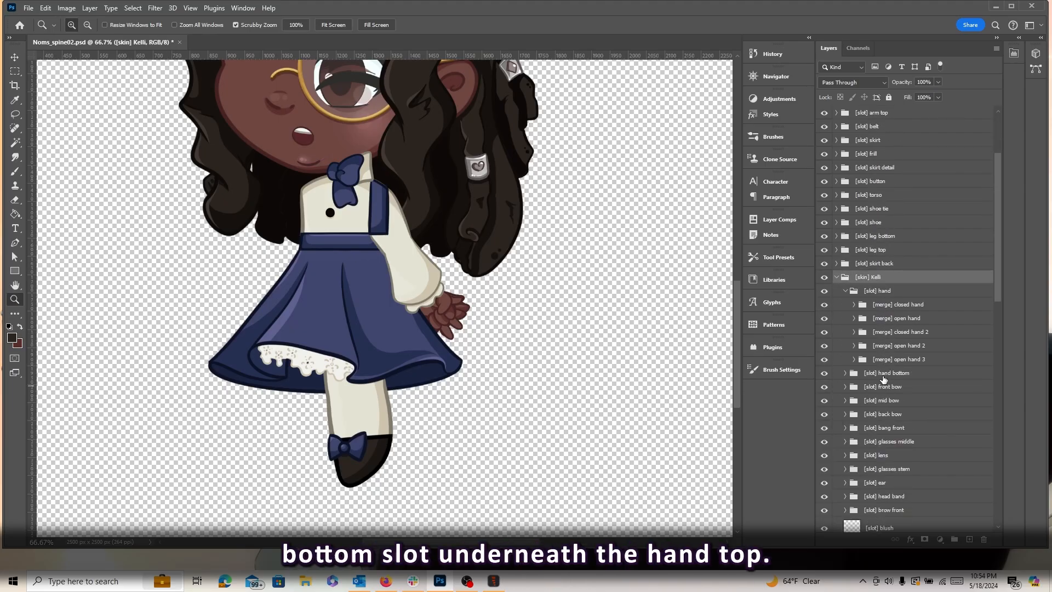
left_click(884, 377)
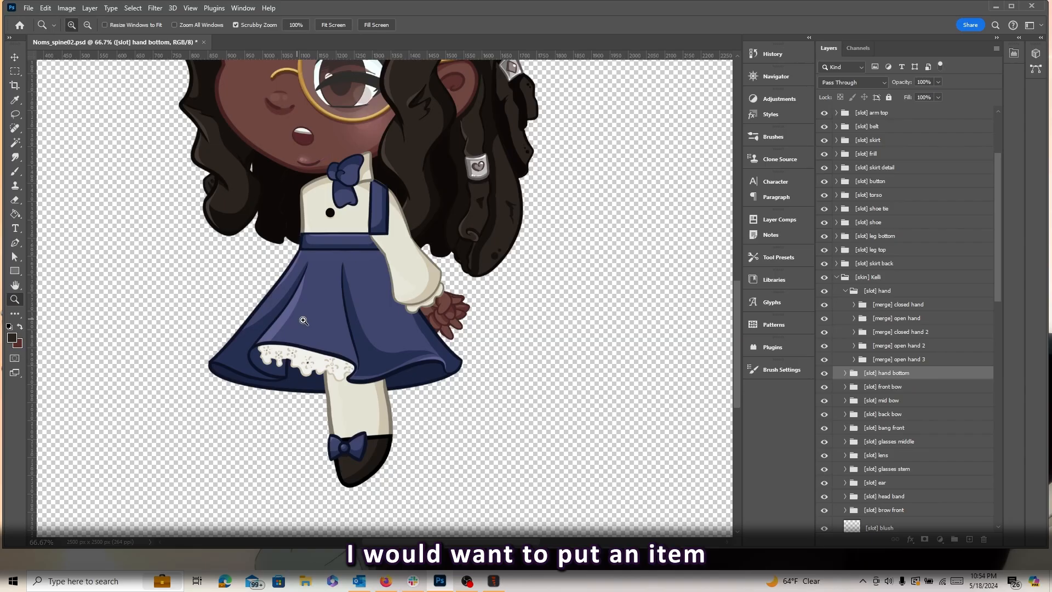
left_click(442, 318)
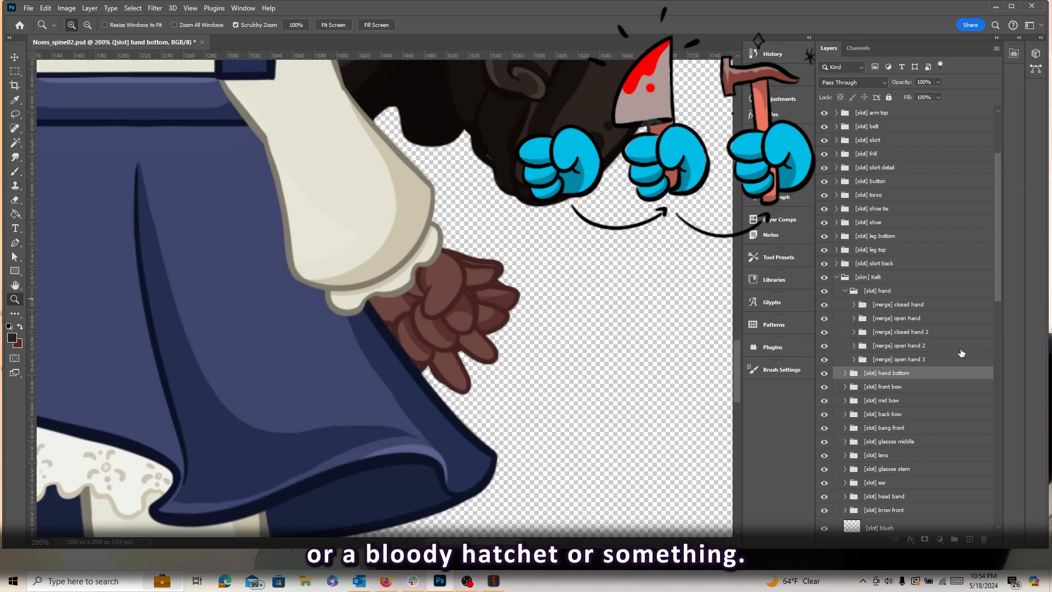
left_click(490, 256, "alt")
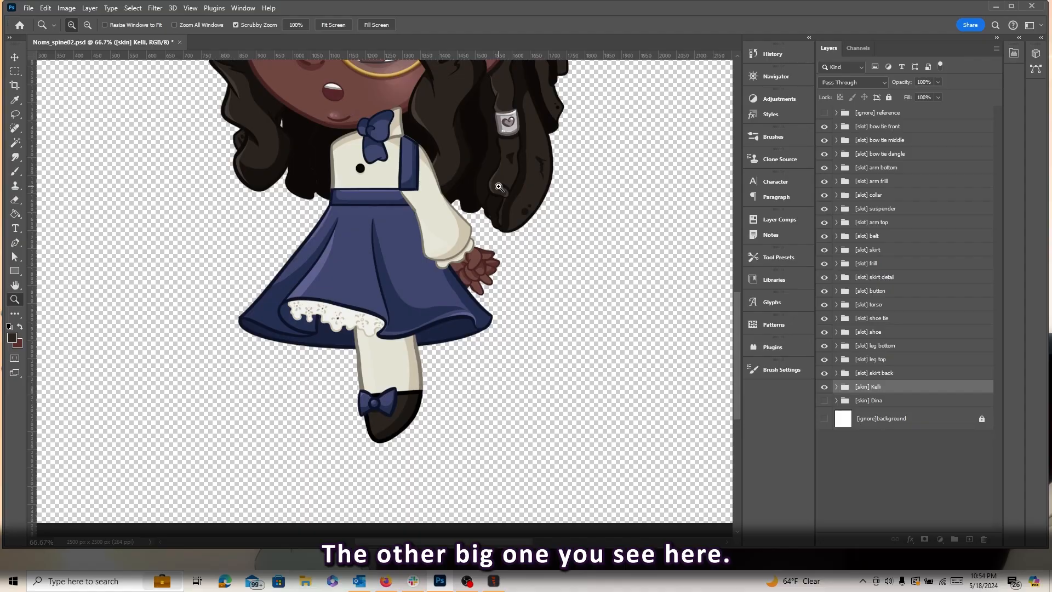
Place the ruler origin at the bottom of the character's shoe
key("alt")
left_click(468, 199, "alt")
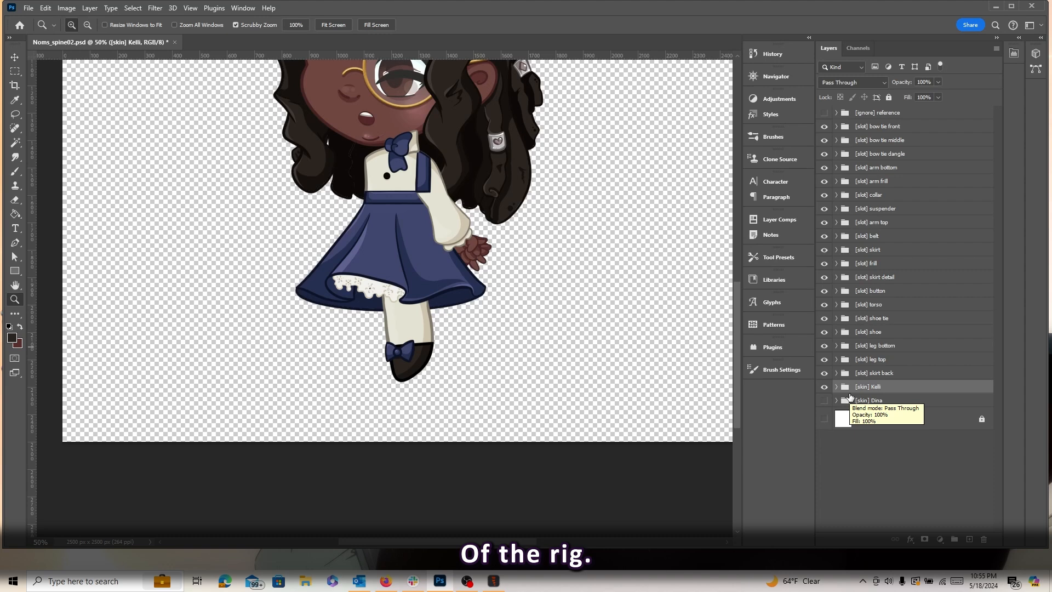
left_click_drag(738, 364, 462, 274)
left_click(447, 265, "alt")
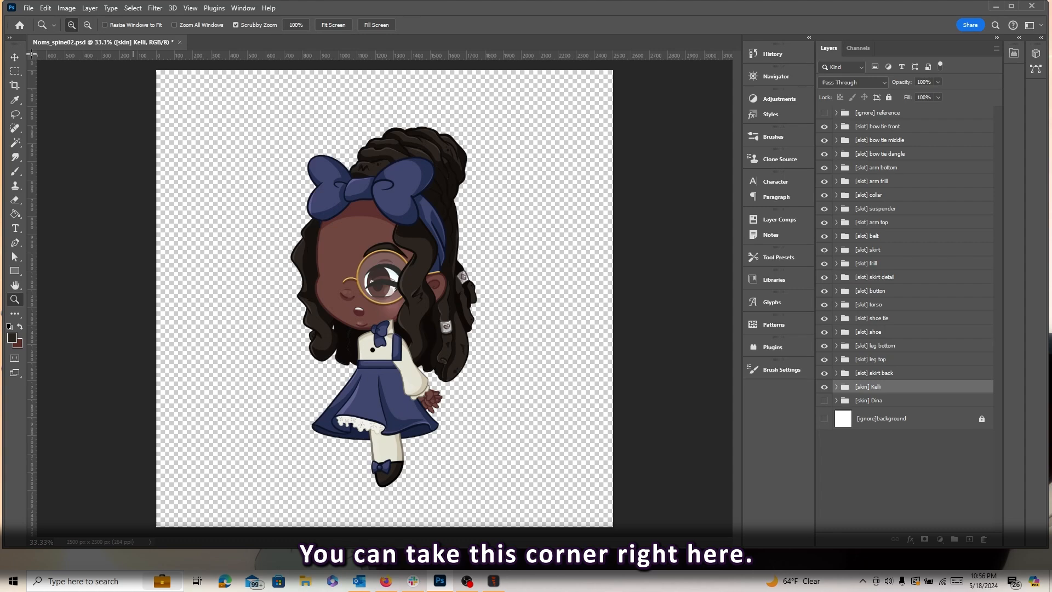
left_click_drag(31, 54, 385, 481)
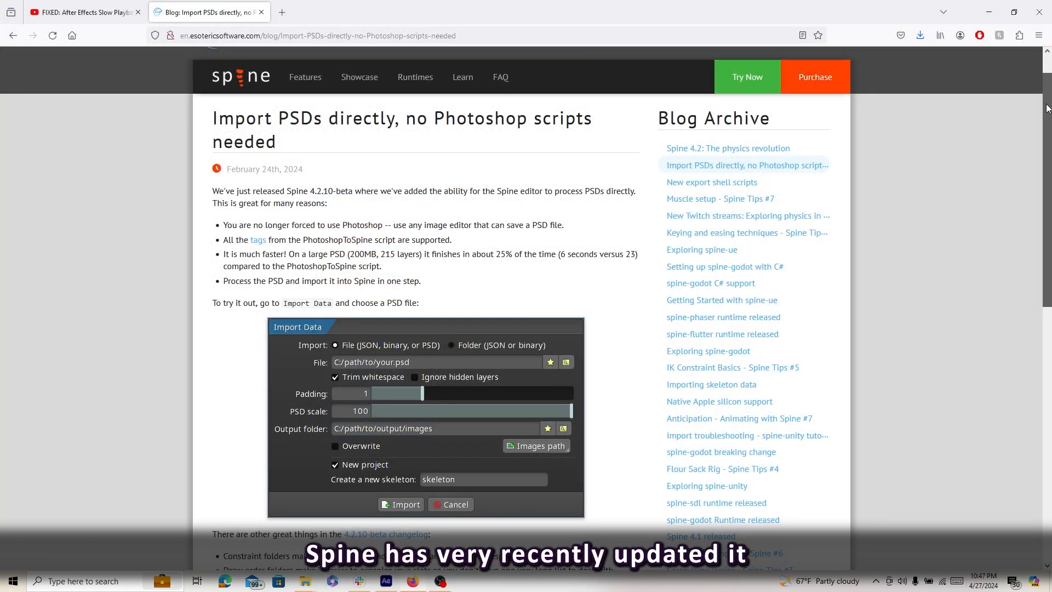
Switch to the browser and read the Spine blog post "Import PSDs directly, no Photoshop scripts needed"
left_click_drag(1047, 111, 1047, 262)
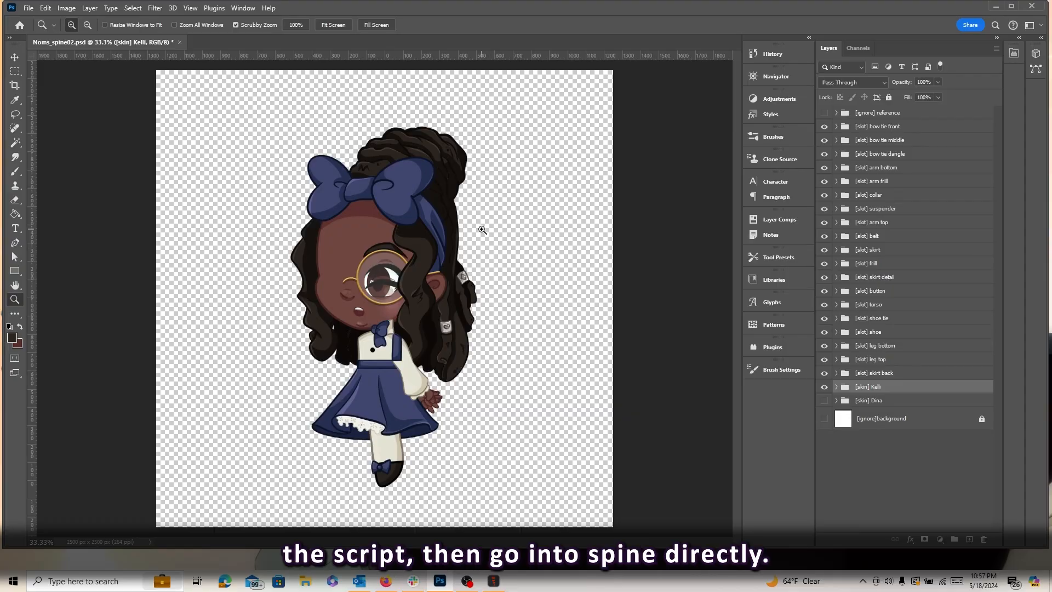
Save Noms_spine02.psd in Photoshop and run the PhotoshopToSpine script from the spine script folder
key("ctrl+s")
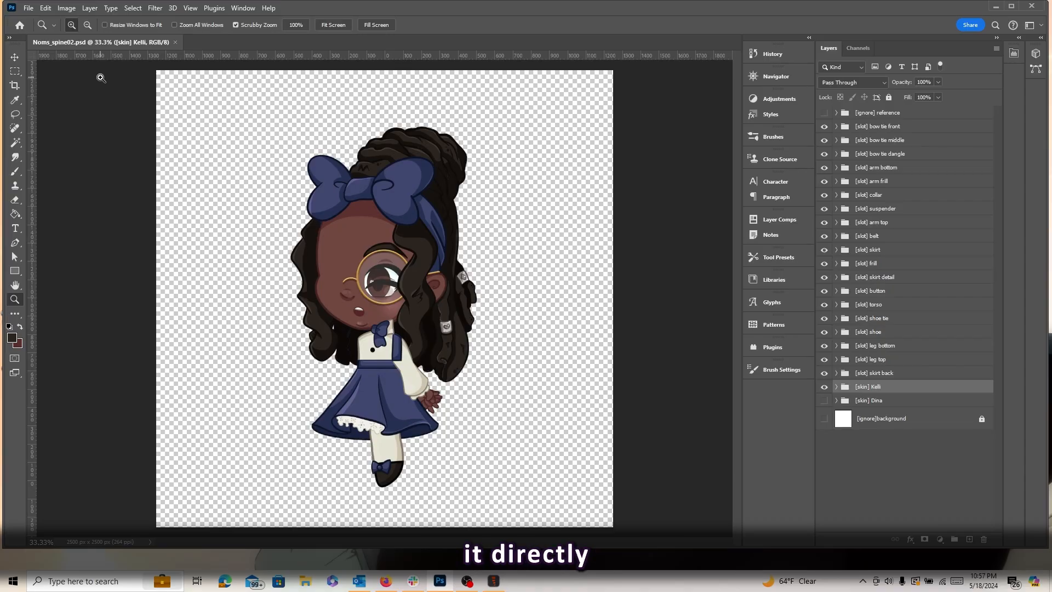
left_click(28, 7)
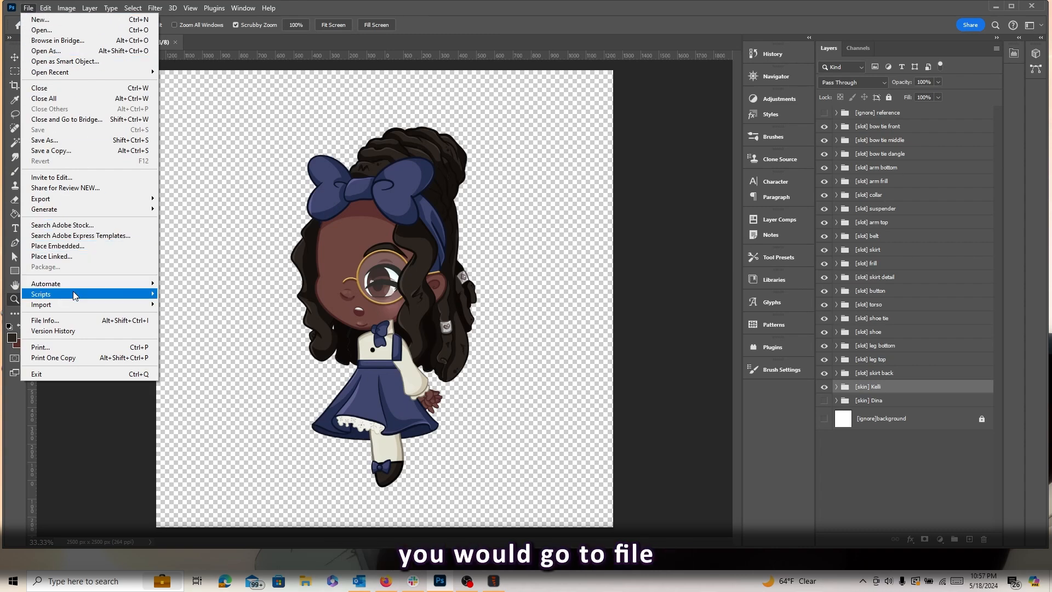
mouse_move(73, 291)
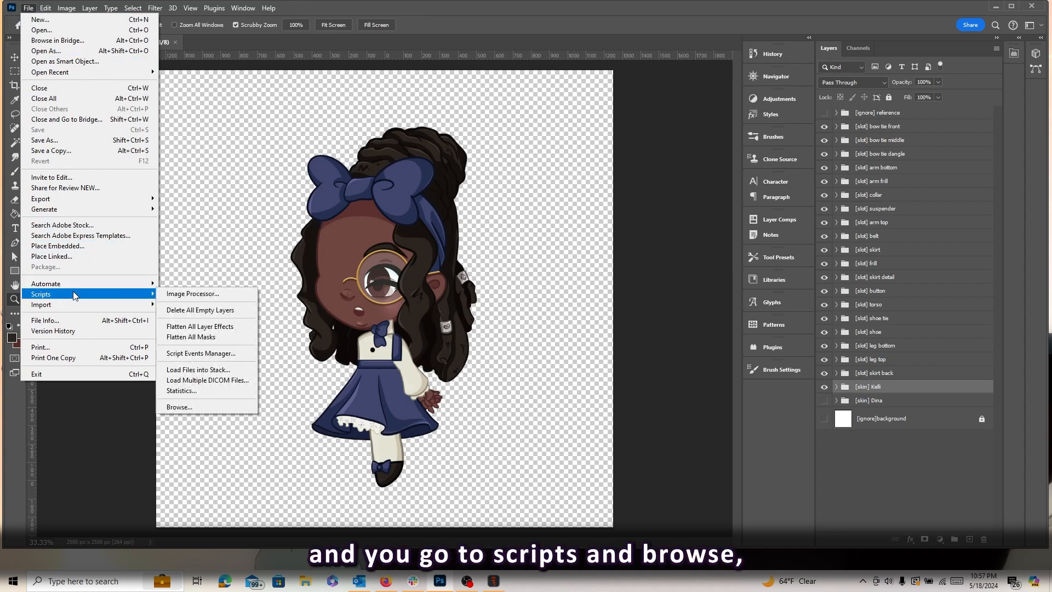
left_click(215, 405)
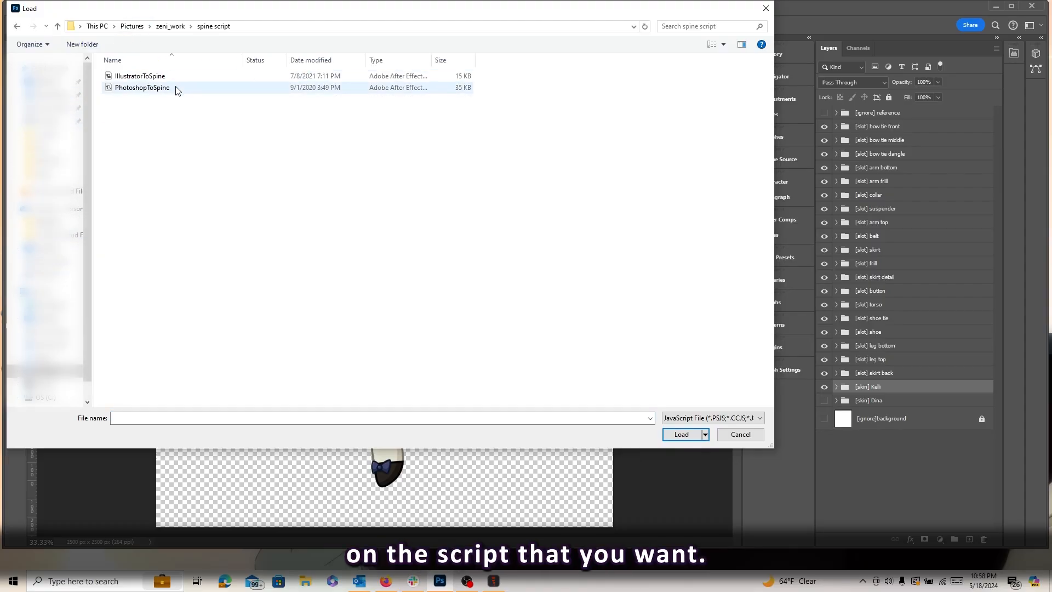
left_click(140, 91)
left_click(680, 434)
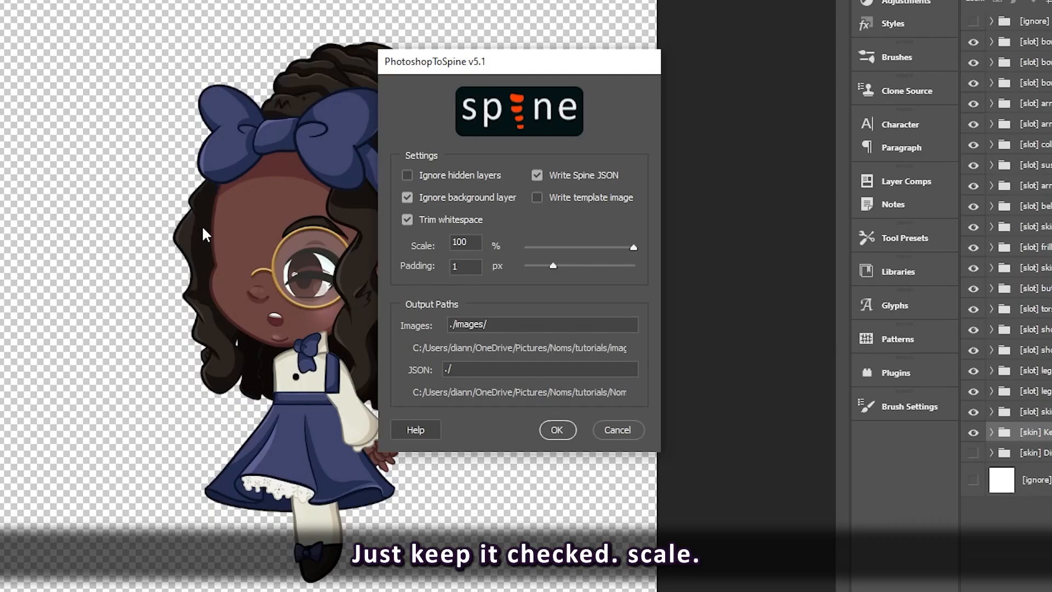
Review the scale, padding, and images and JSON output path settings of the PhotoshopToSpine export
left_click(465, 241)
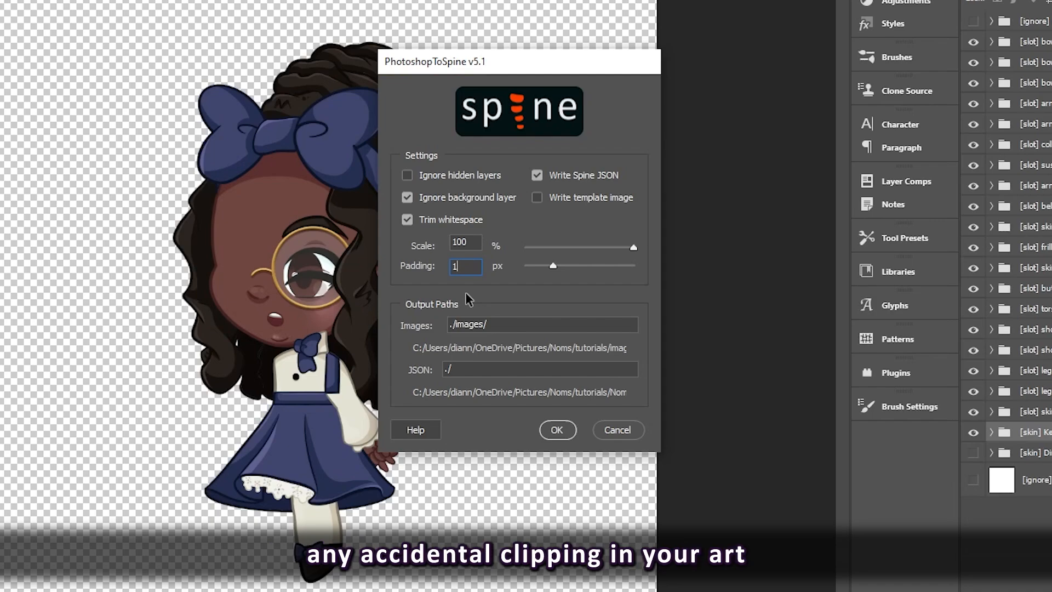
left_click(541, 322)
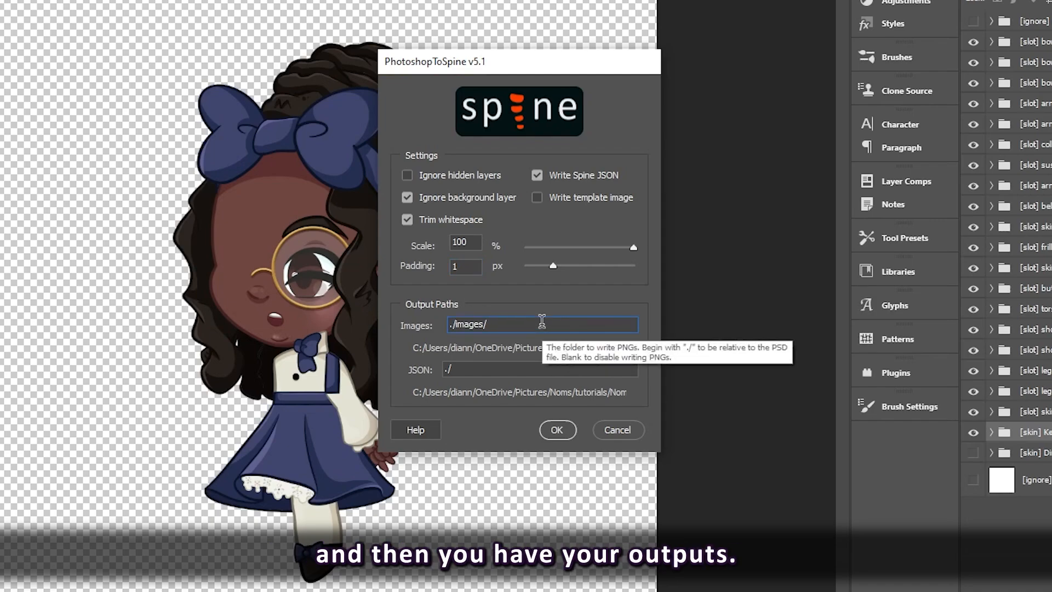
double_click(534, 324)
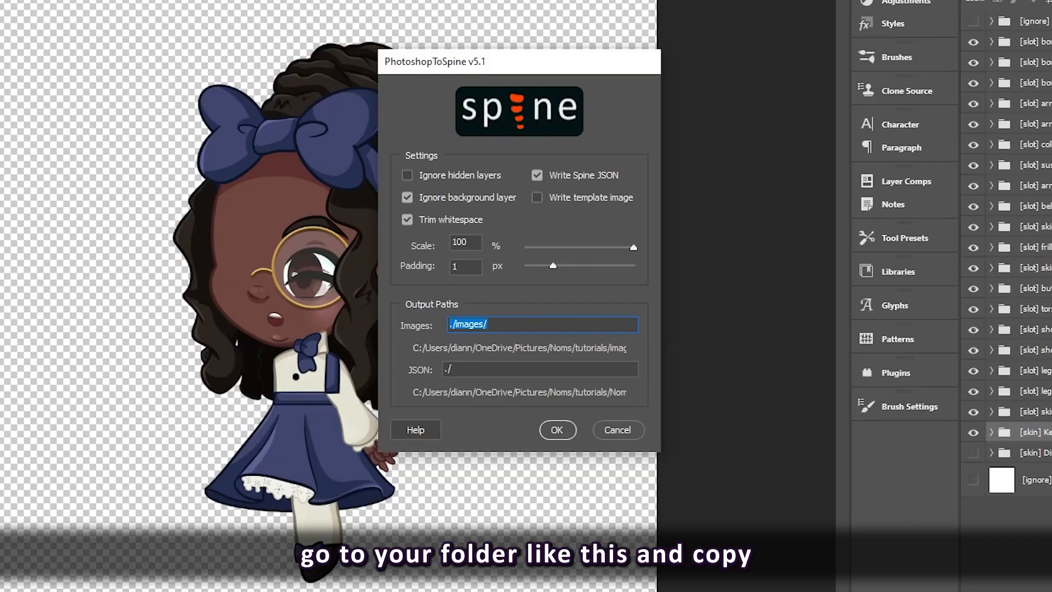
left_click(306, 581)
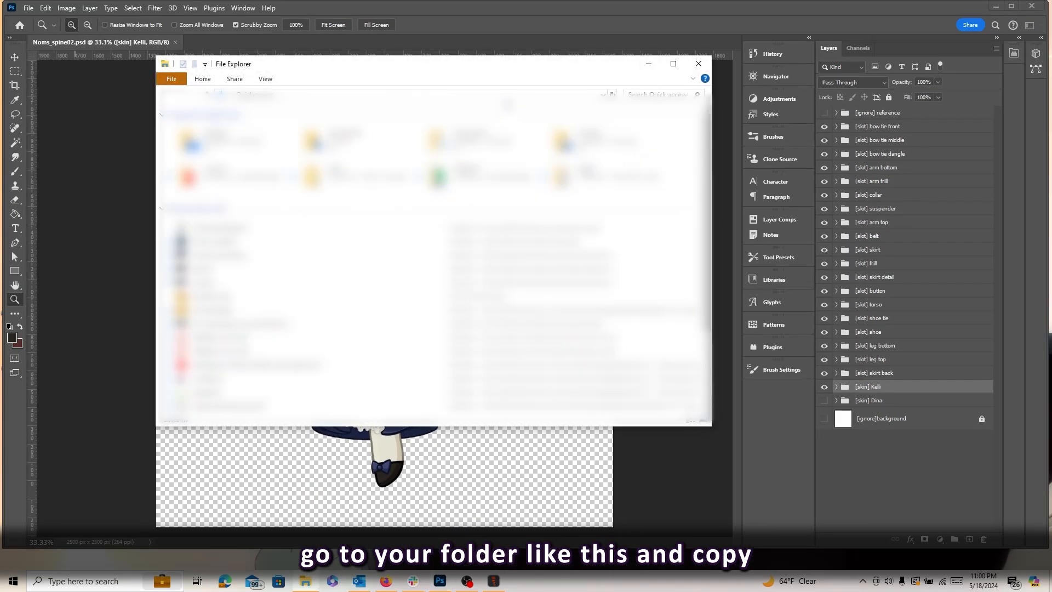
left_click(613, 23)
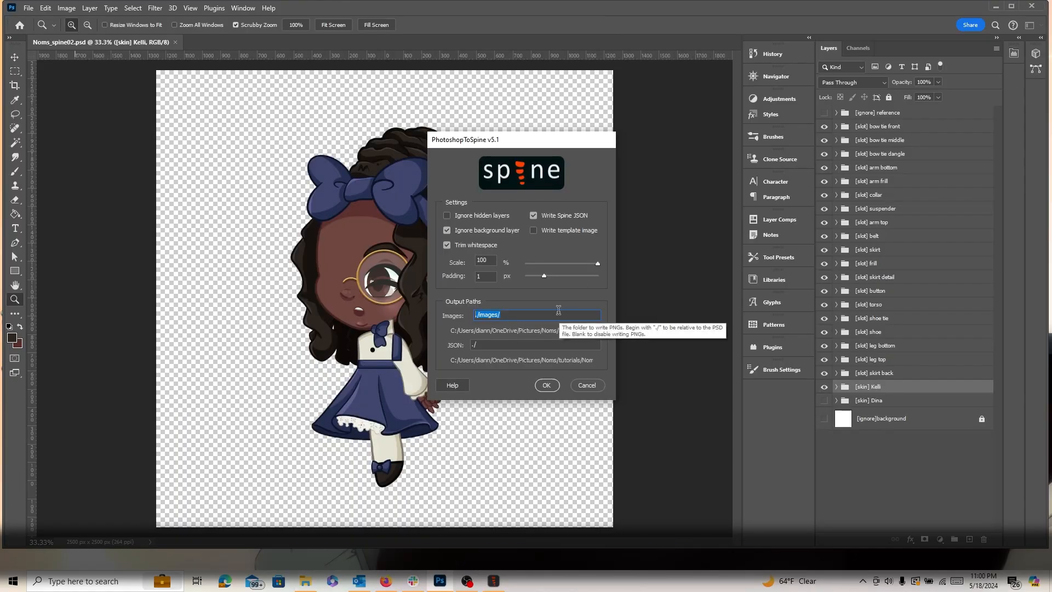
left_click(548, 342)
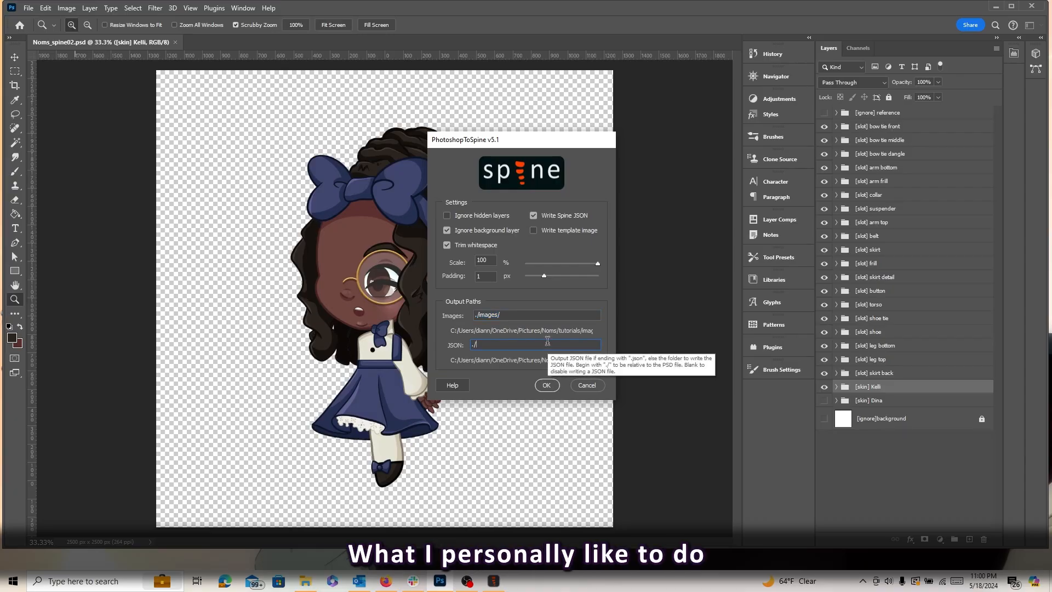
Set the PhotoshopToSpine JSON output path to the Noms\spine folder, copying the folder's path from File Explorer
left_click(303, 584)
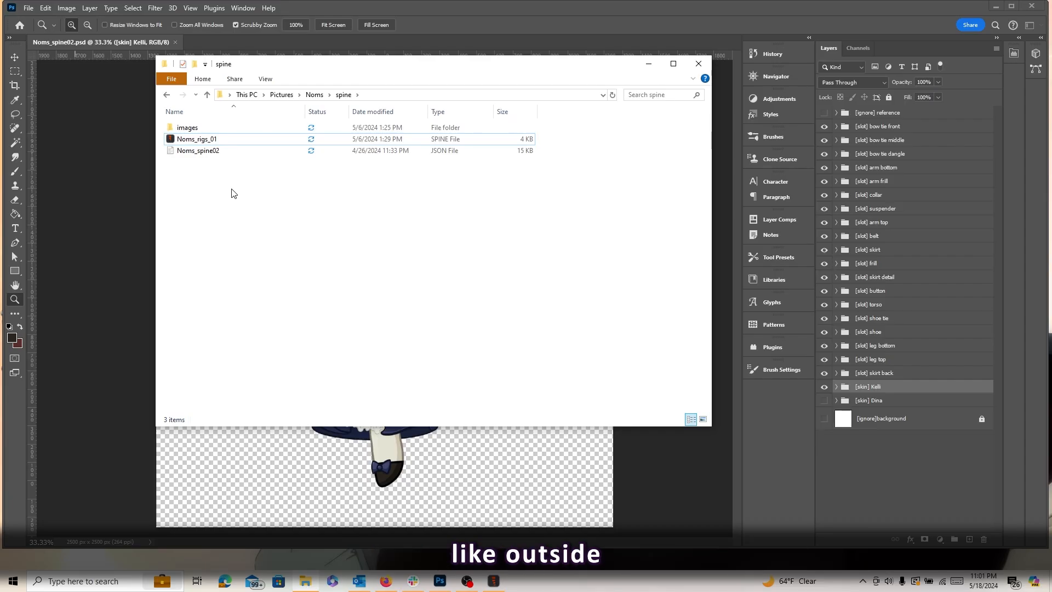
left_click(382, 98)
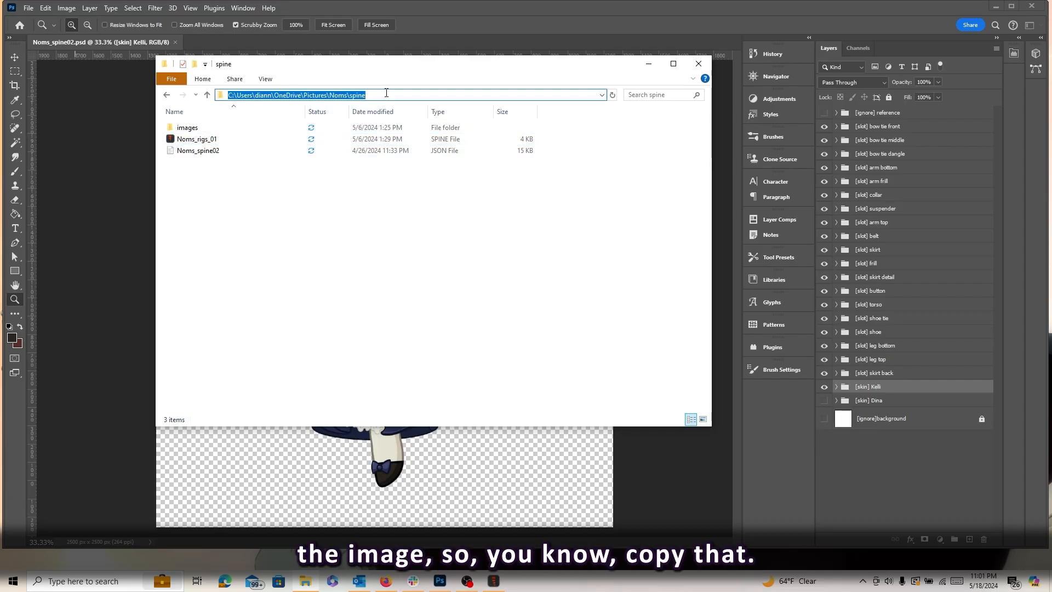
left_click_drag(420, 69, 348, 118)
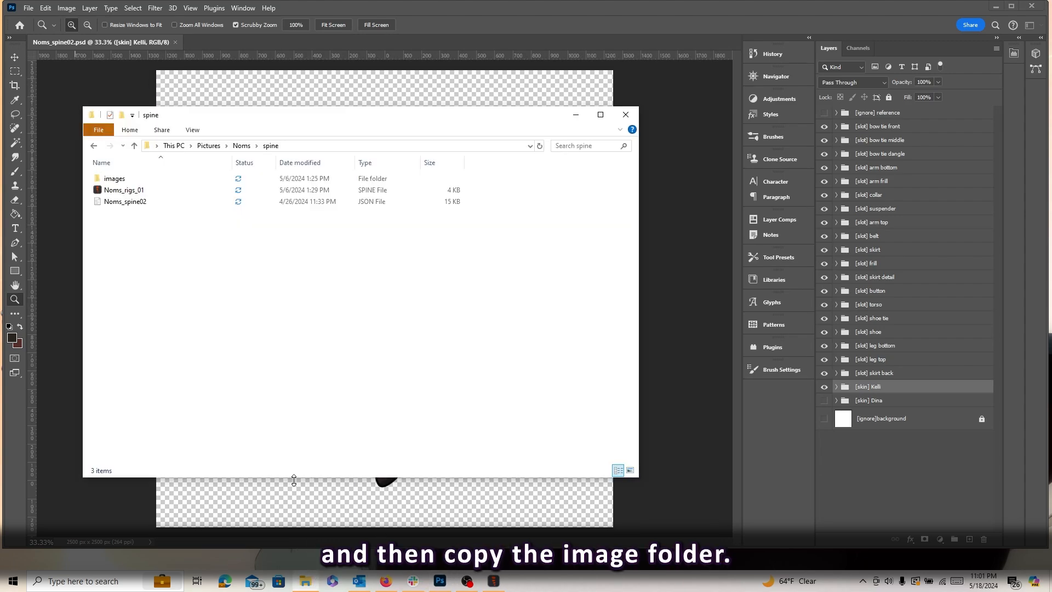
Set the PhotoshopToSpine images output path to the Noms\spine\images folder, and cancel the script export
double_click(186, 162)
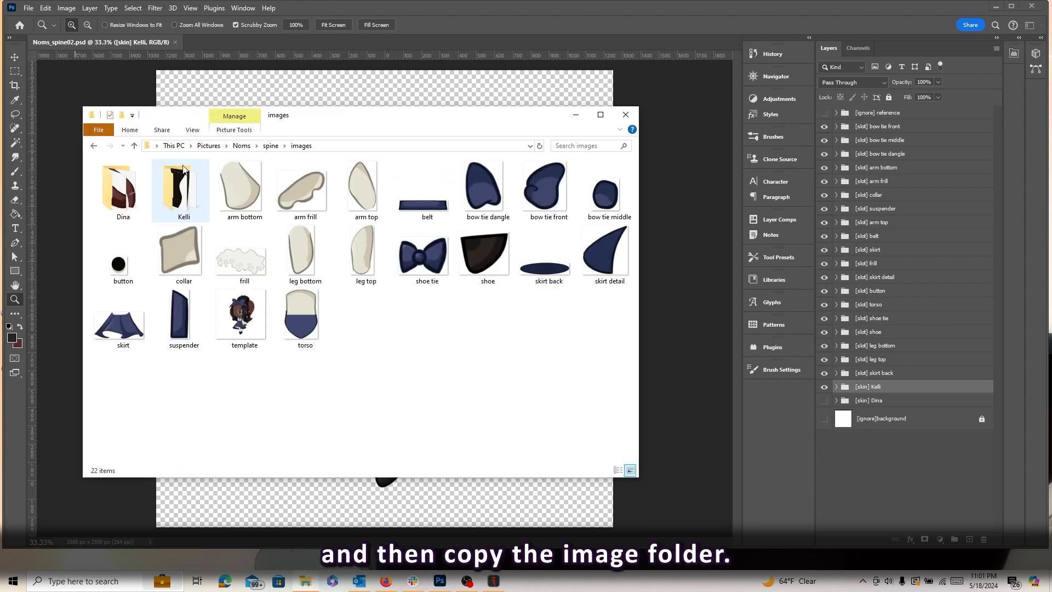
left_click(346, 145)
key("ctrl+c")
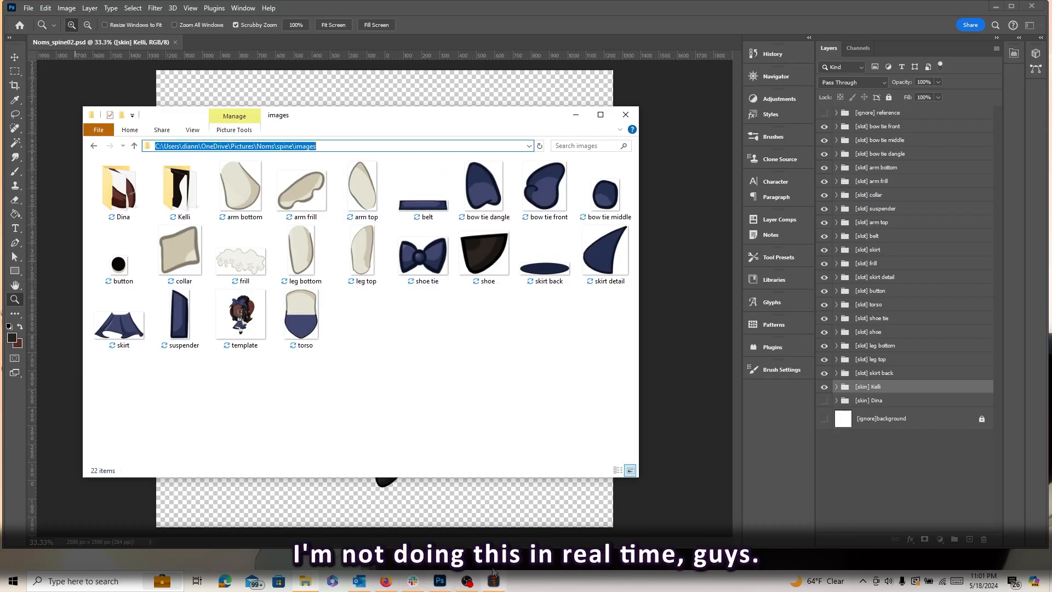
left_click(494, 11)
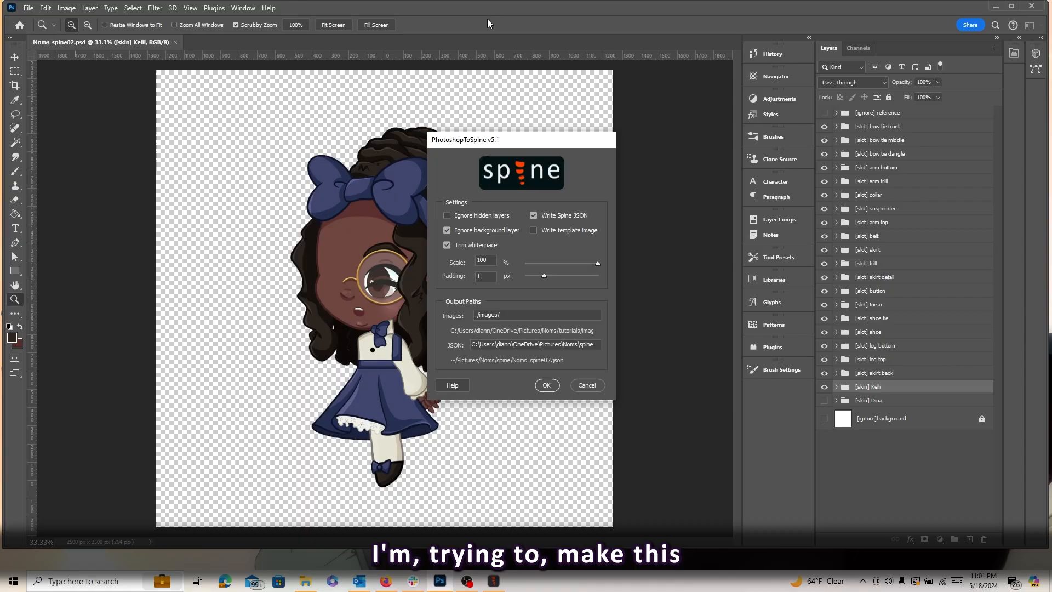
double_click(507, 316)
key("ctrl+v")
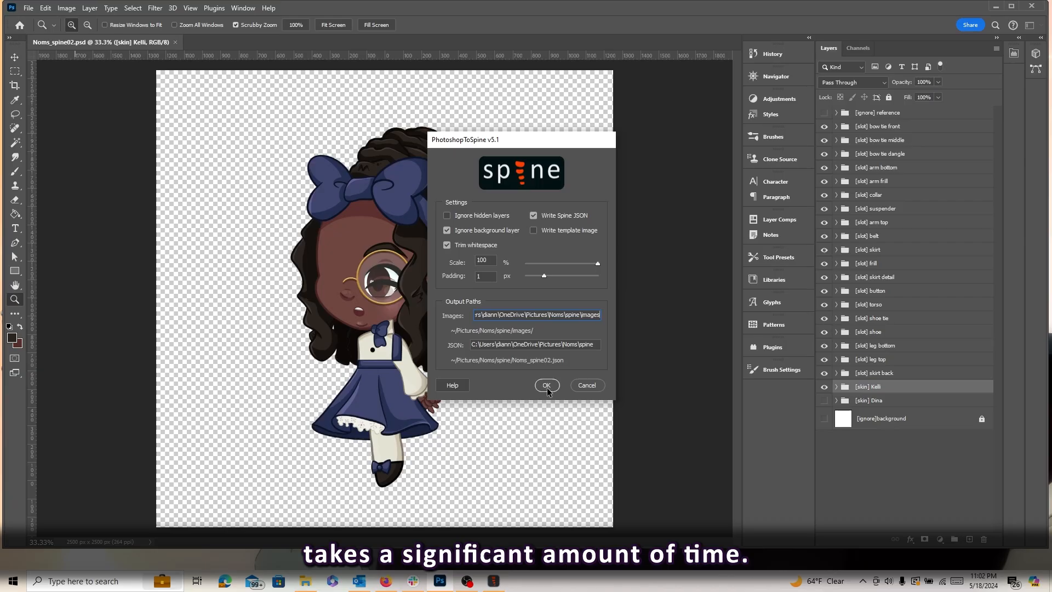
left_click(586, 385)
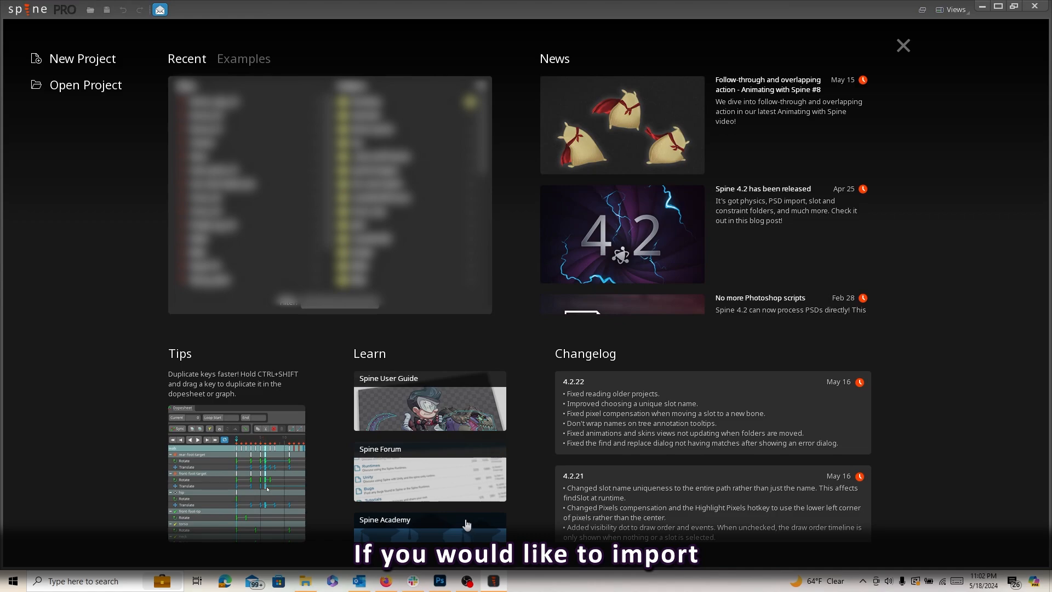
Switch to Spine, create a new project, and choose Noms_spine02 in the tutorials folder as the PSD to import
left_click(96, 58)
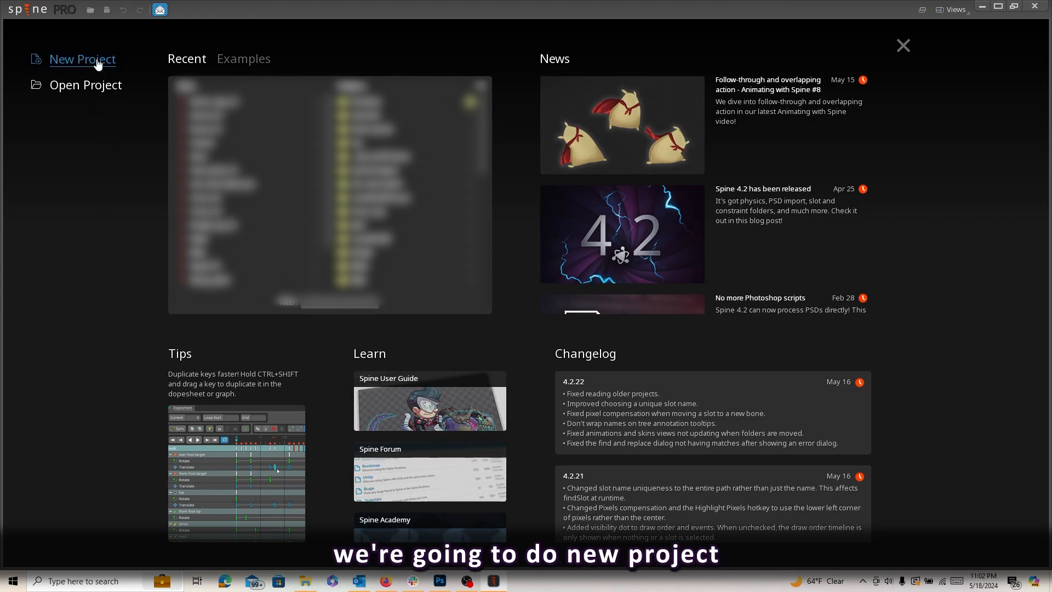
left_click(30, 11)
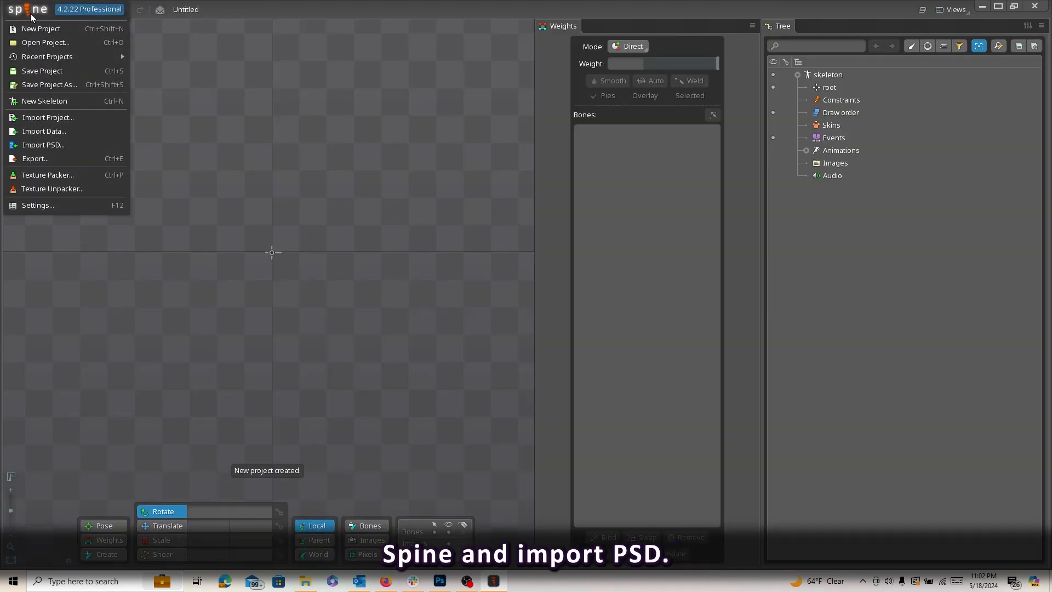
left_click(58, 146)
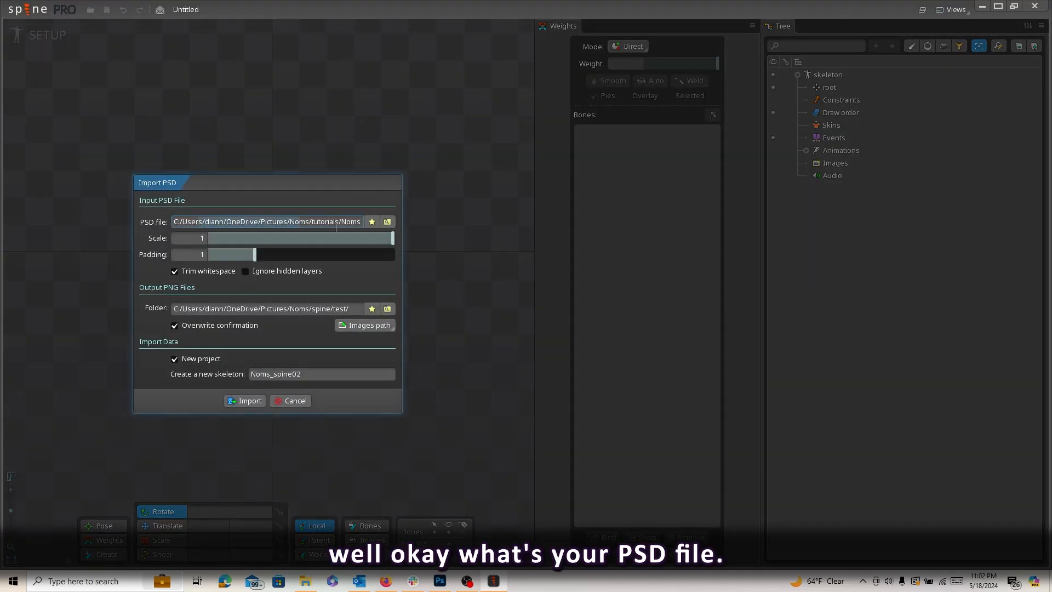
left_click(389, 223)
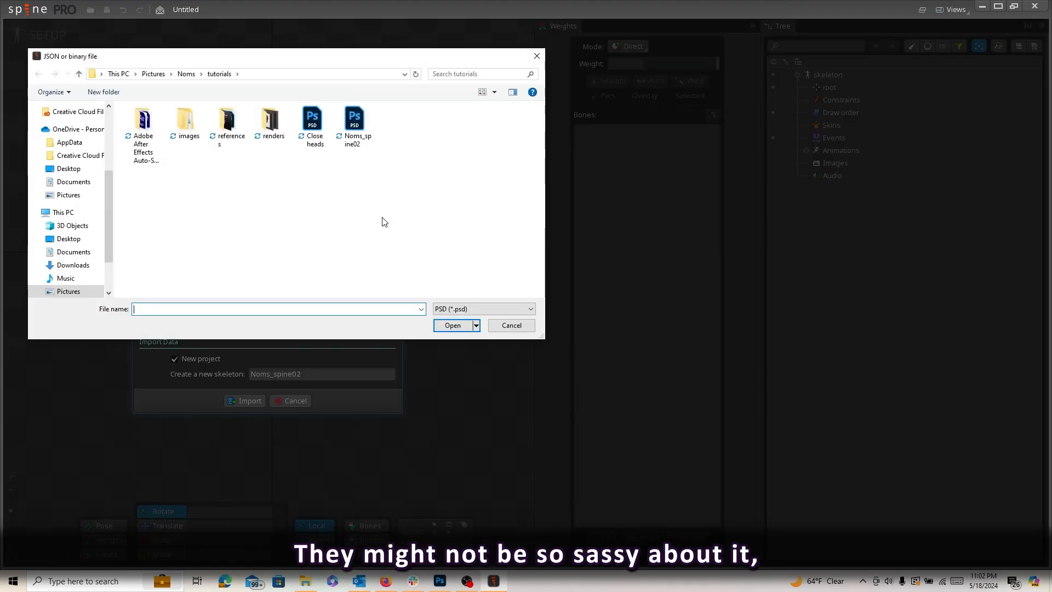
left_click(354, 125)
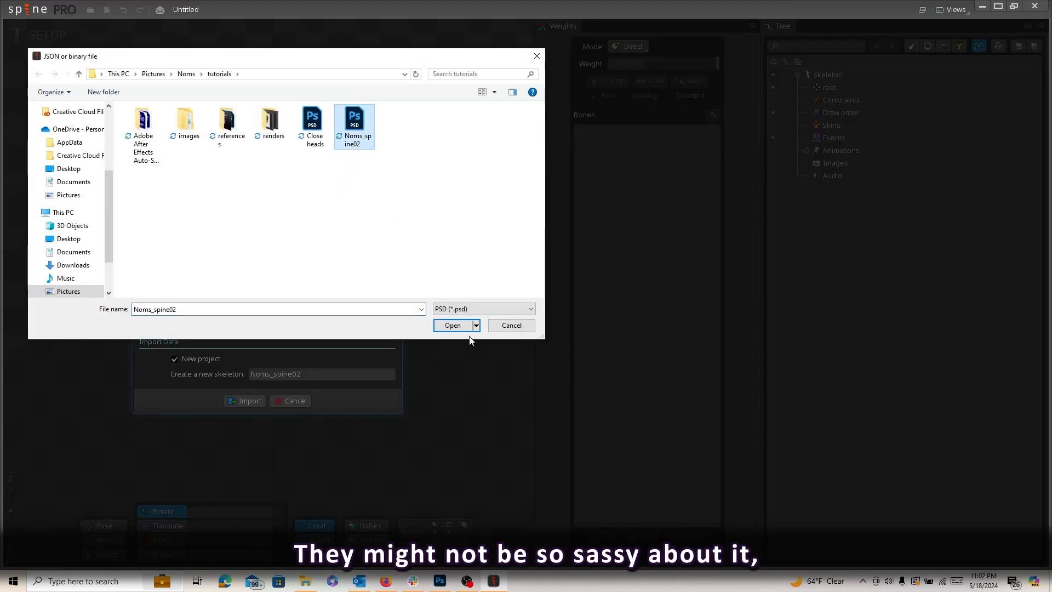
left_click(451, 326)
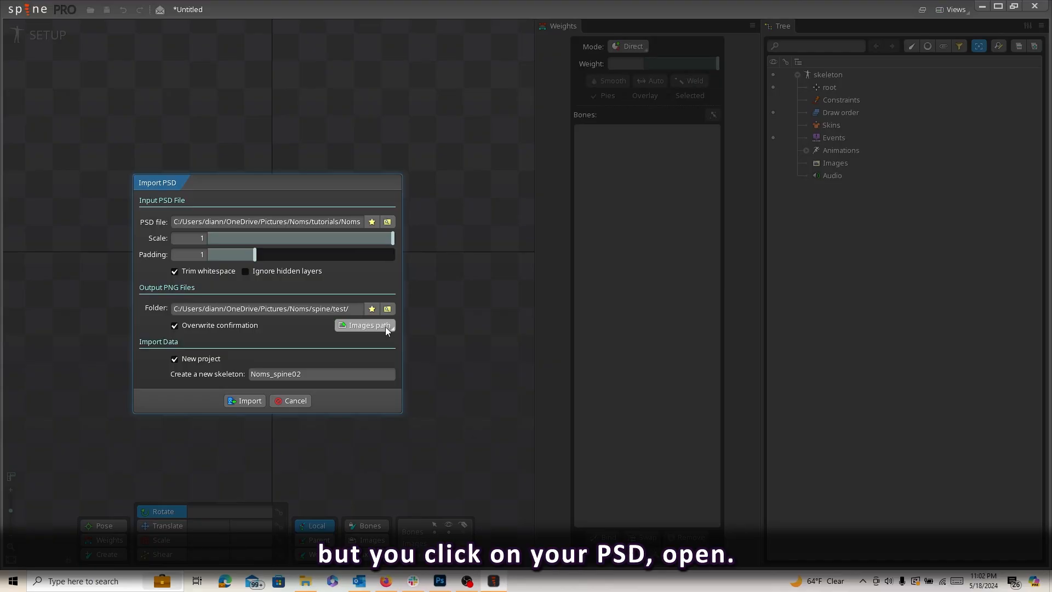
Review the PSD import's scale and padding, and set the PNG output folder to Noms/spine/images
left_click(181, 239)
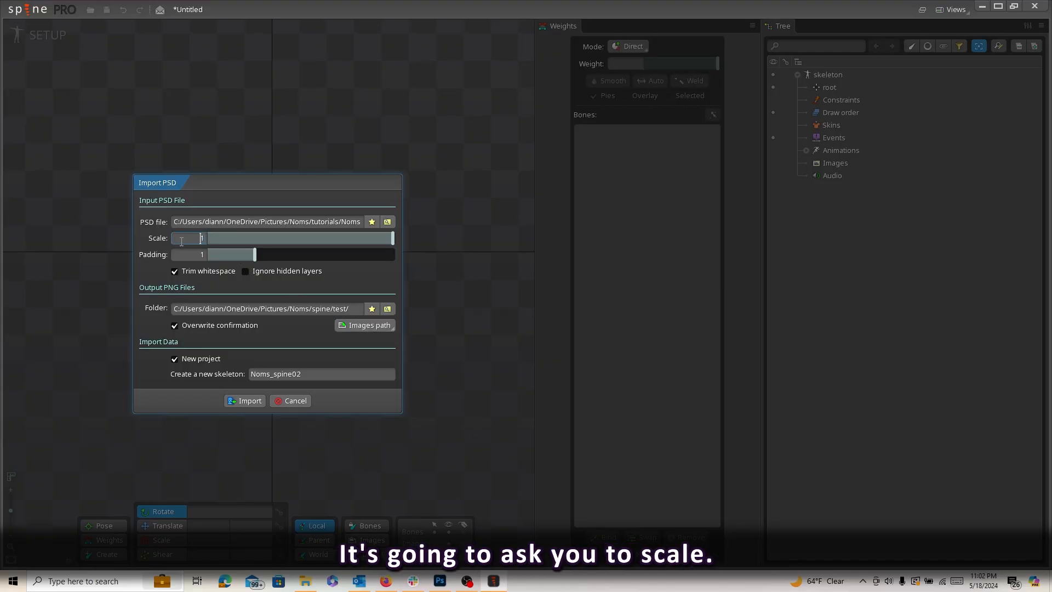
left_click(181, 255)
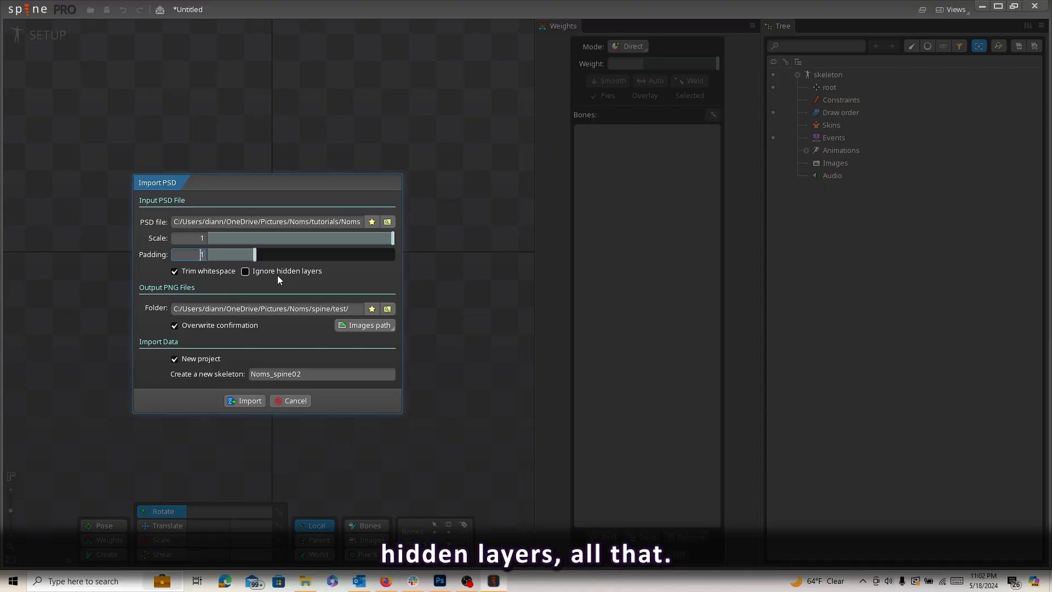
left_click(388, 309)
left_click(181, 125)
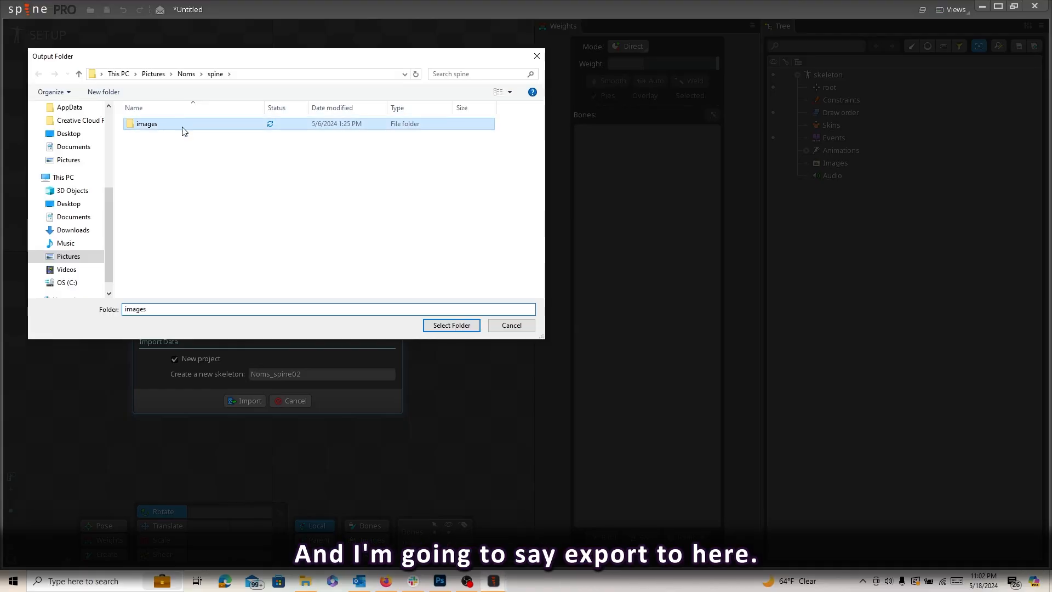
left_click(469, 331)
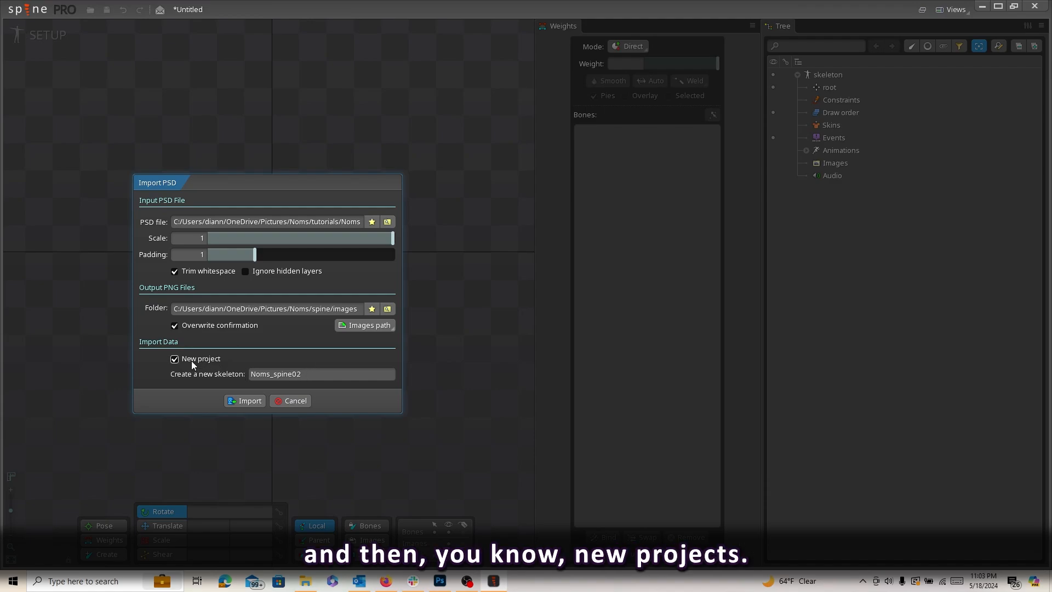
Name the new skeleton Noms_girls in the PSD import settings
left_click(308, 376)
key("BackSpace")
type("Noms_")
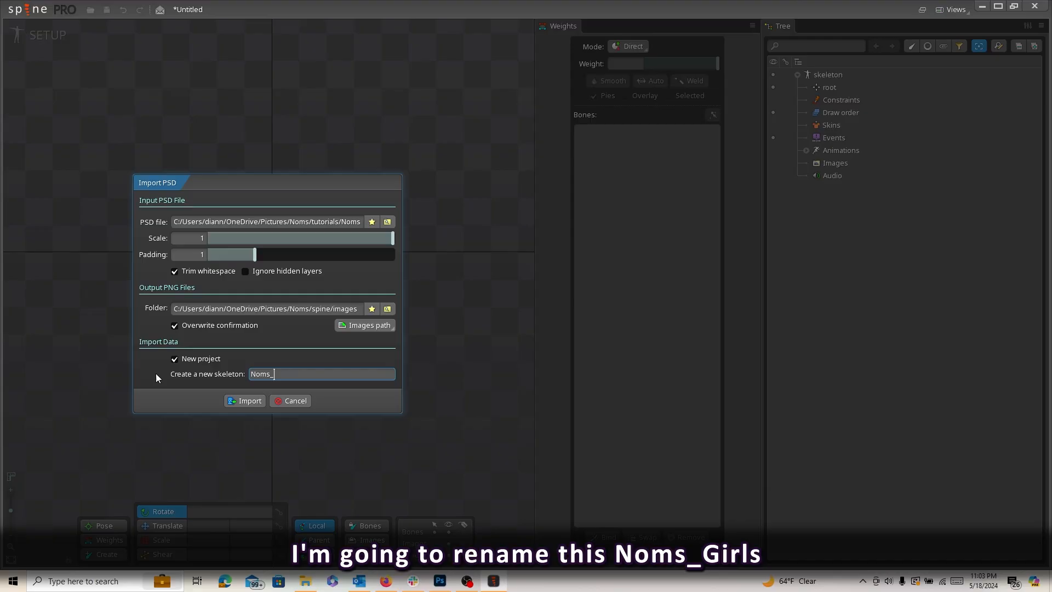
type("girls")
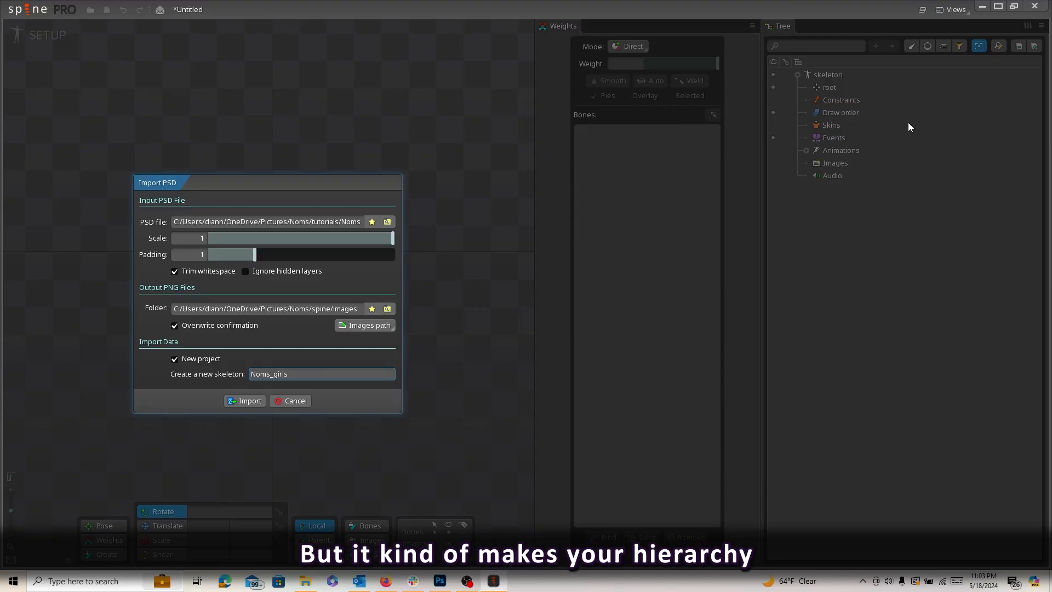
Import the PSD, discarding the unsaved project changes and overwriting the existing PNG files
left_click(234, 401)
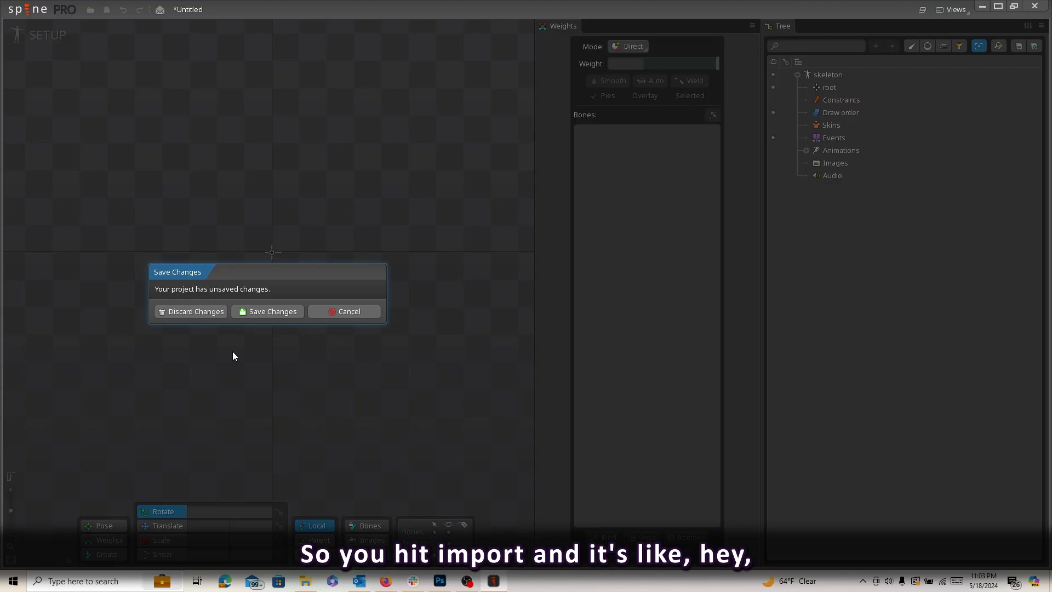
left_click(194, 313)
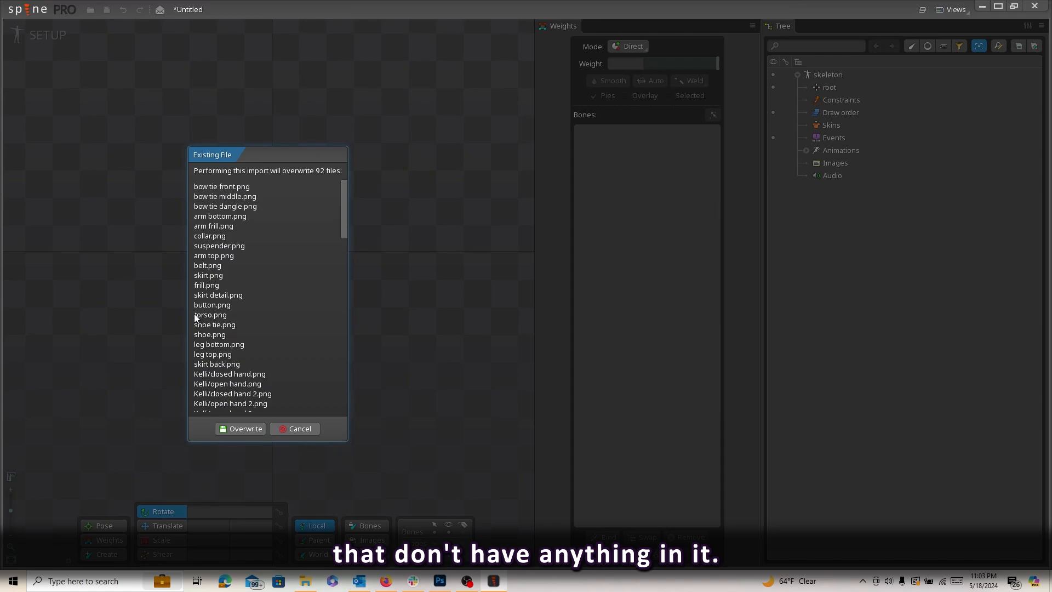
left_click_drag(346, 200, 347, 383)
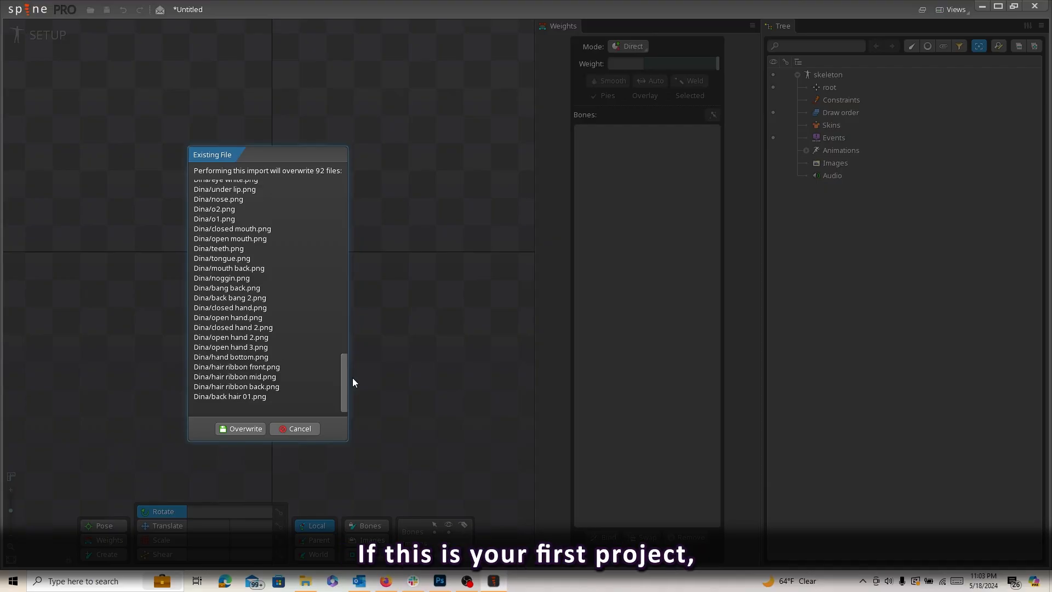
left_click(252, 427)
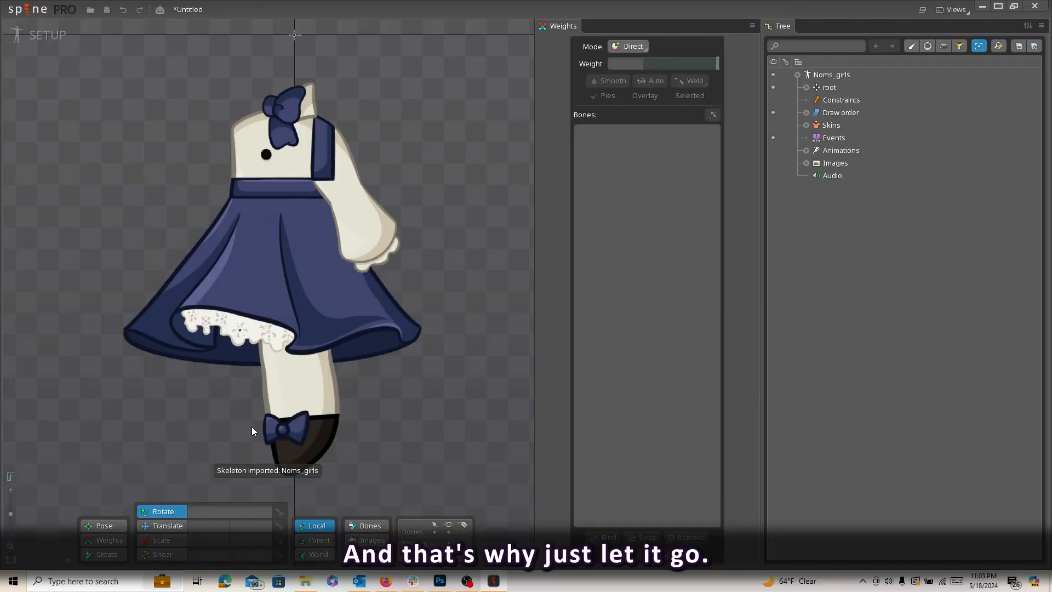
Expand the skeleton's skins and show the Kelli skin, the Dina skin, and the Kelli skin again
scroll(355, 247, "down", 3)
scroll(365, 228, "down", 1)
left_click_drag(389, 219, 468, 306)
scroll(452, 333, "up", 2)
scroll(463, 301, "down", 2)
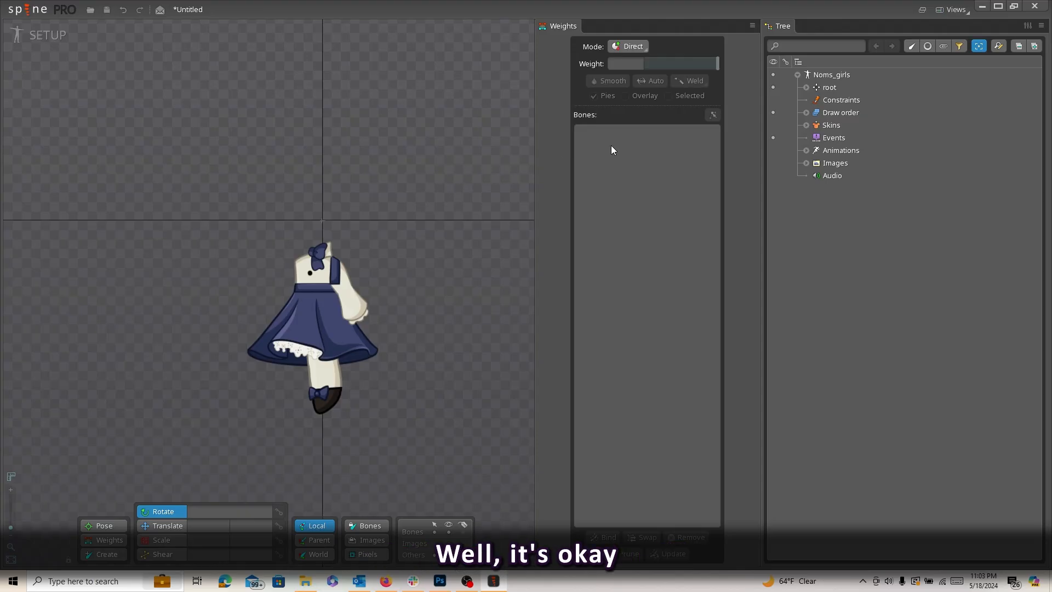
left_click(807, 125)
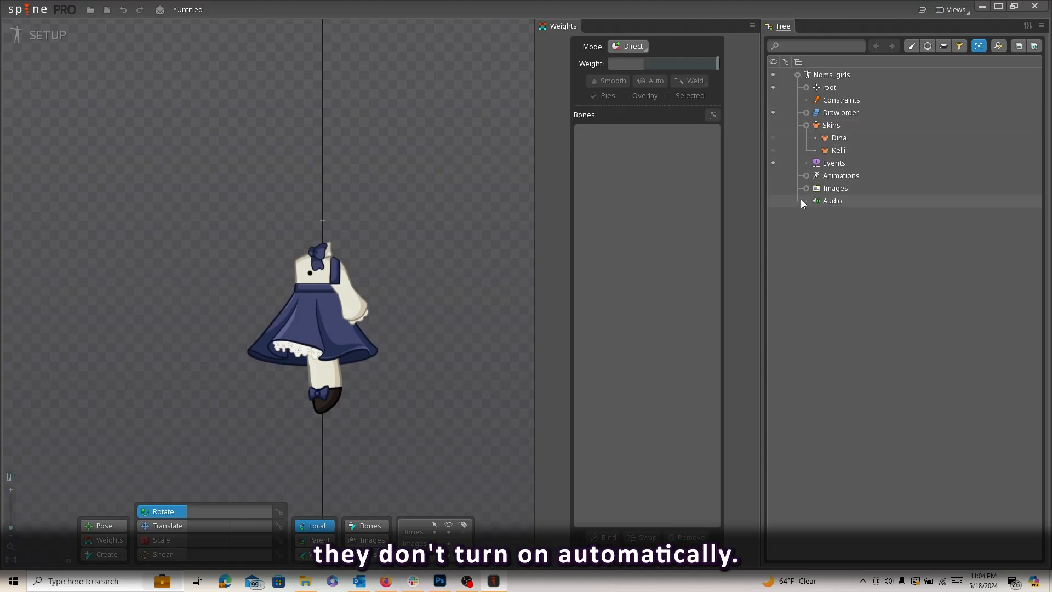
left_click(807, 126)
left_click(806, 126)
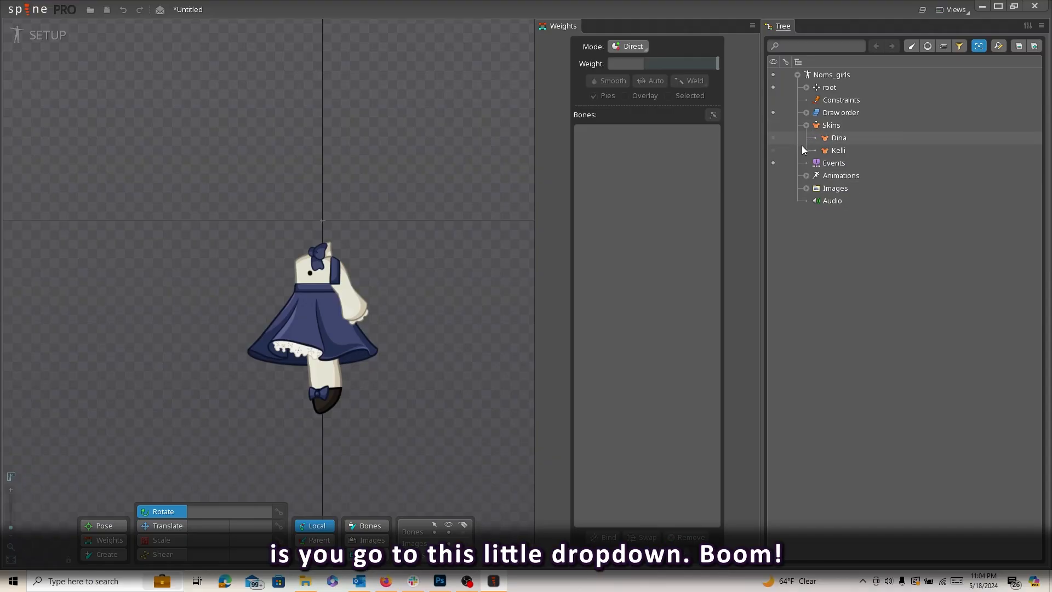
left_click(774, 151)
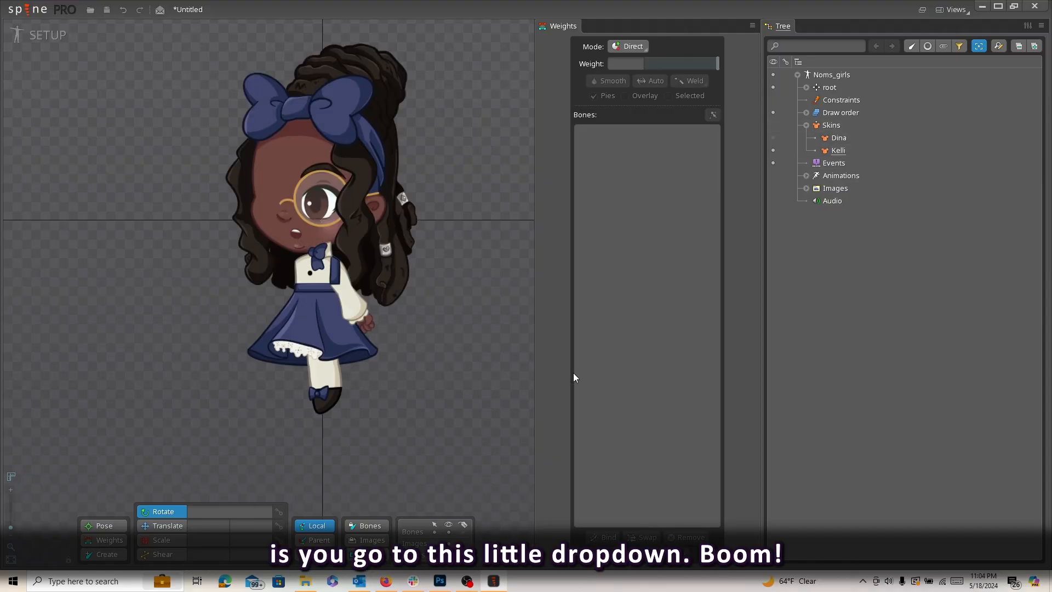
left_click(773, 139)
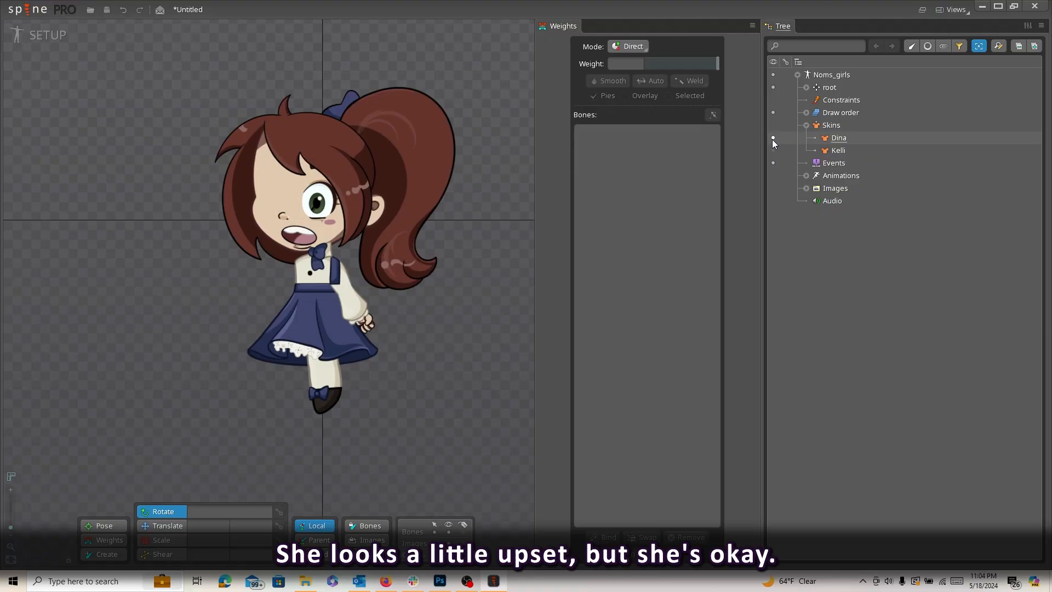
left_click(775, 150)
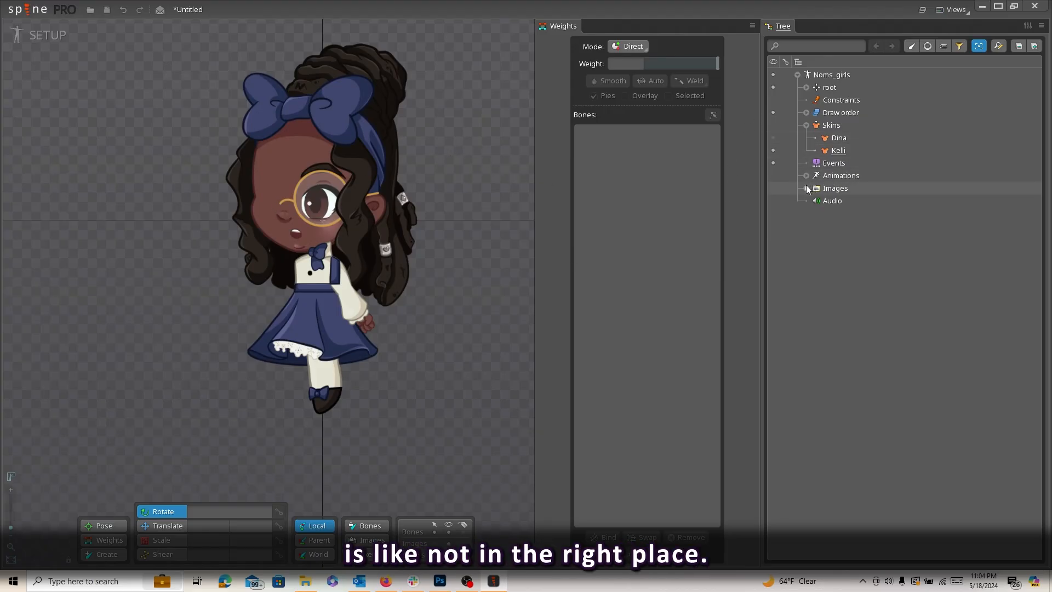
Examine the slot stacking in the Noms_girls draw order, and collapse the list
left_click(807, 112)
scroll(862, 225, "down", 2)
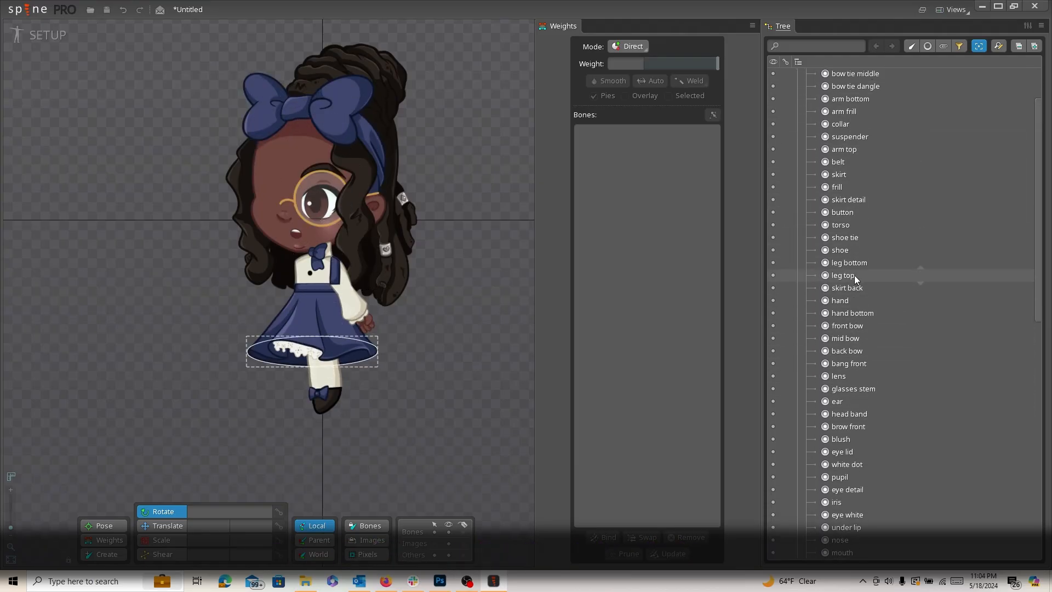
scroll(858, 219, "up", 2)
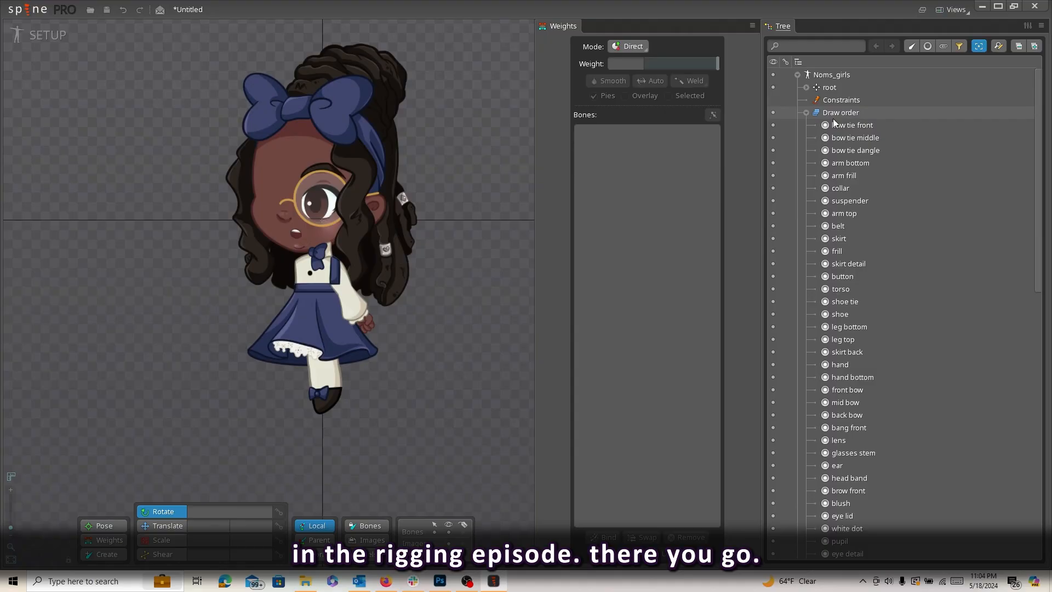
scroll(373, 177, "down", 2)
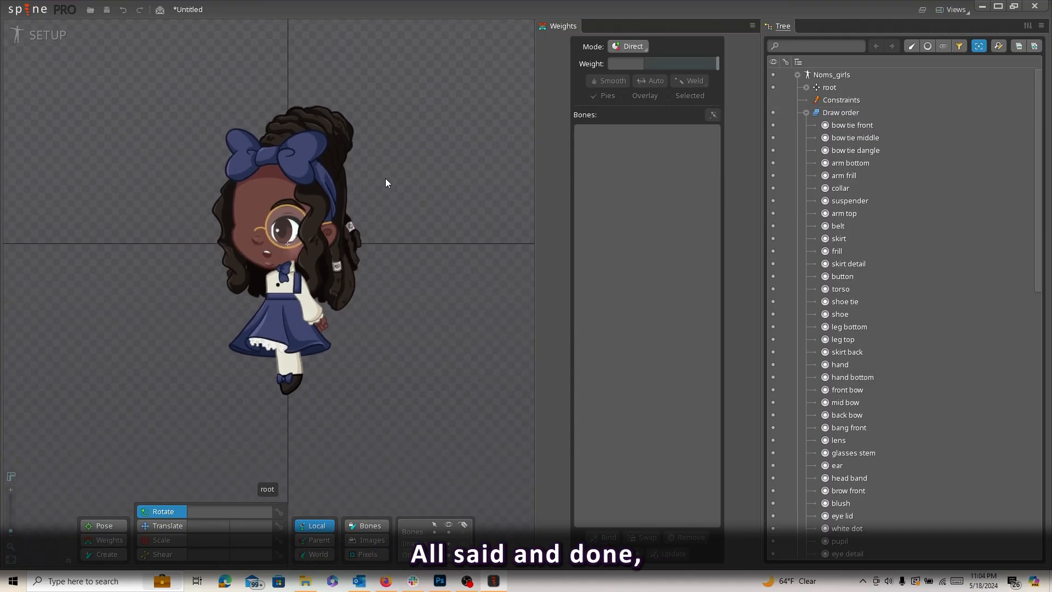
left_click_drag(386, 178, 382, 240)
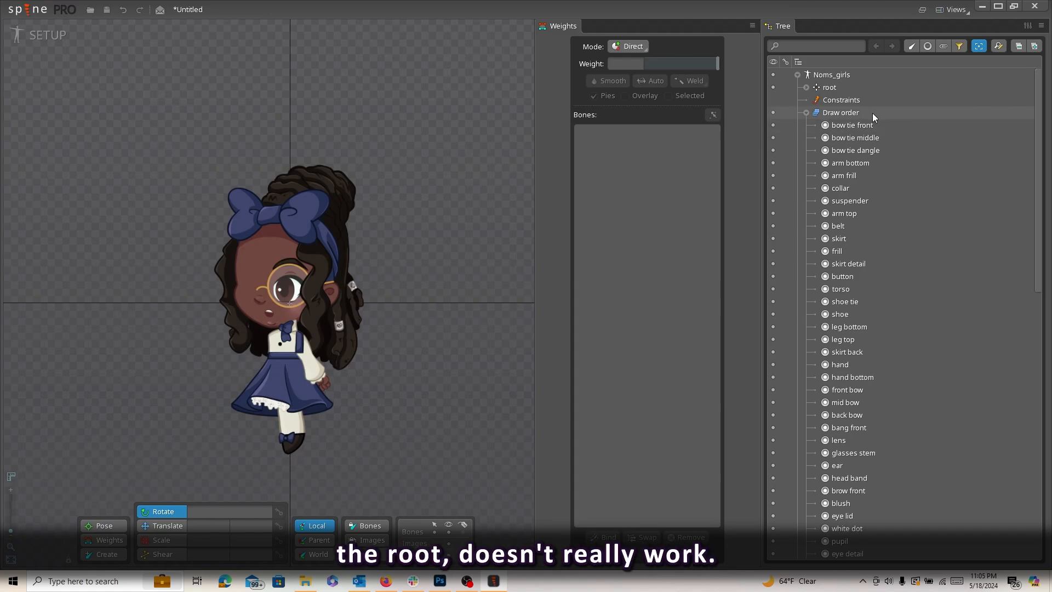
left_click(813, 113)
Translate the root bone up to Y 1031.8 so the character's shoe rests on the horizontal origin line
left_click(829, 88)
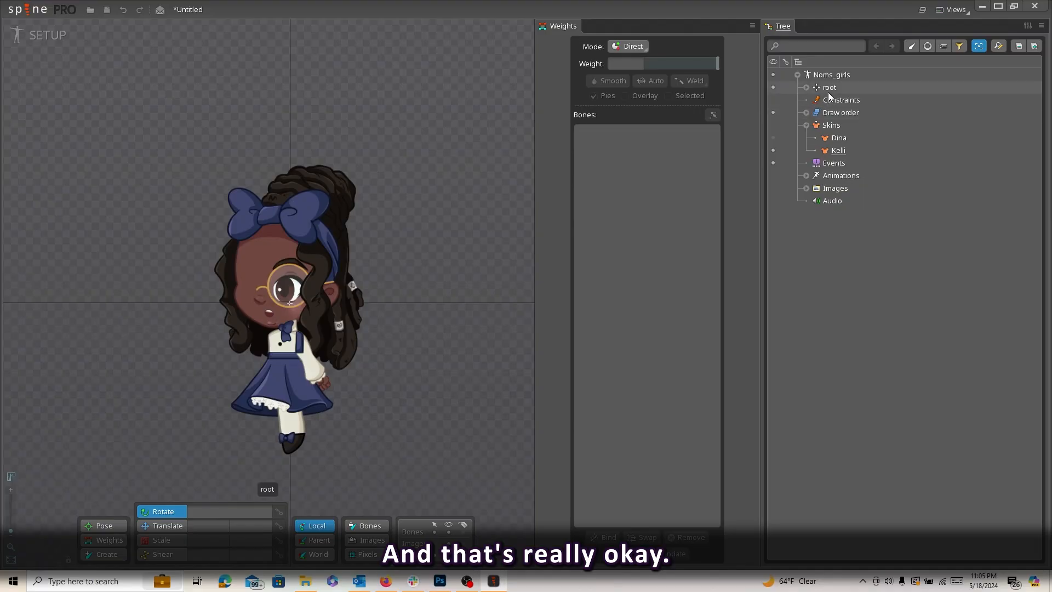
left_click_drag(291, 291, 291, 134)
left_click_drag(394, 140, 417, 189)
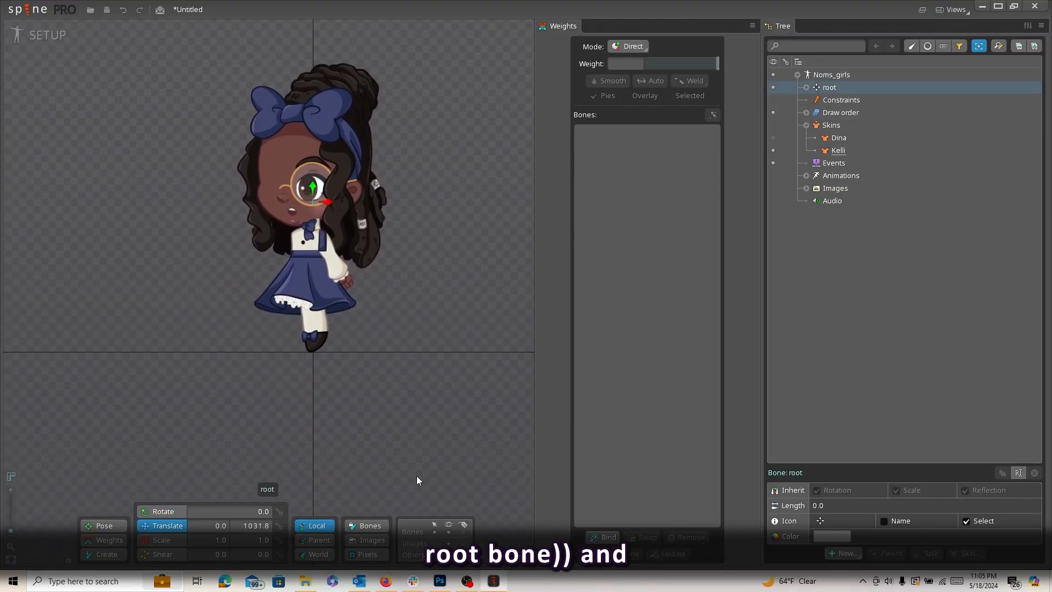
With Images compensation on, translate only the root bone down to Y 11.215 at the shoe, and turn the compensation off
left_click(379, 542)
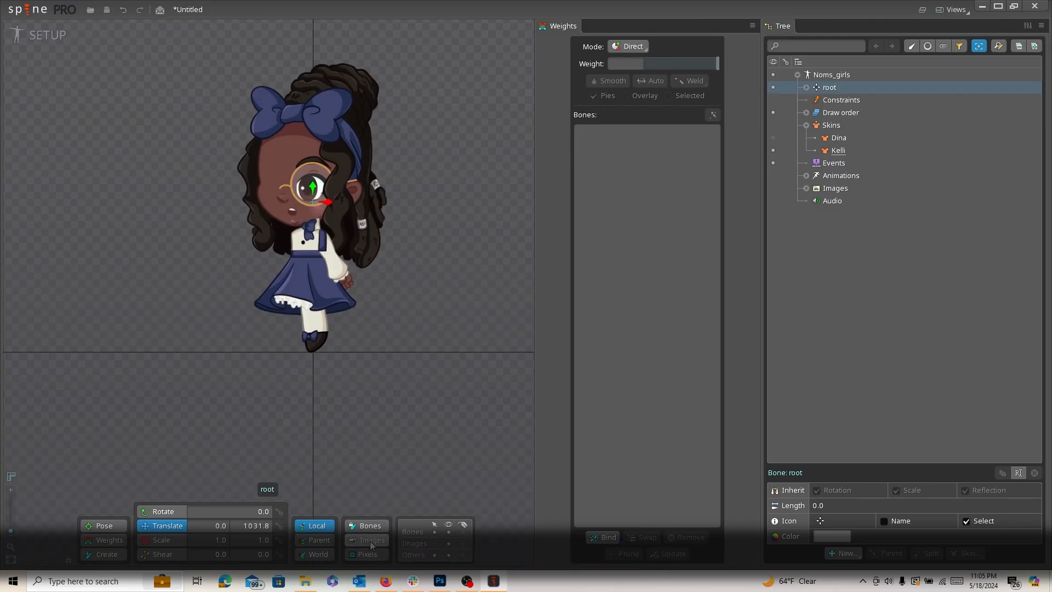
left_click_drag(294, 167, 346, 337)
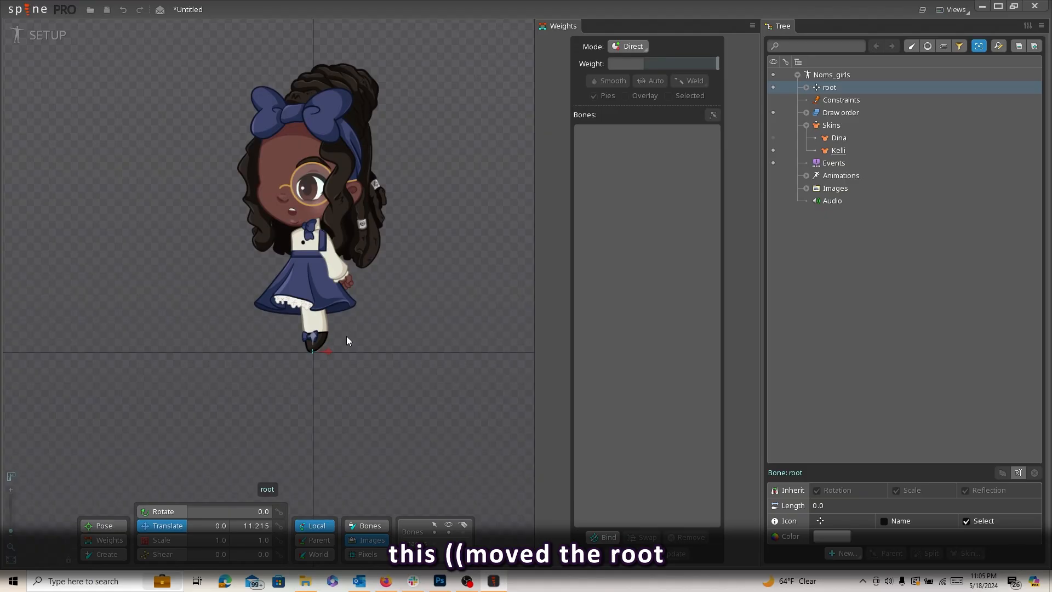
left_click(369, 542)
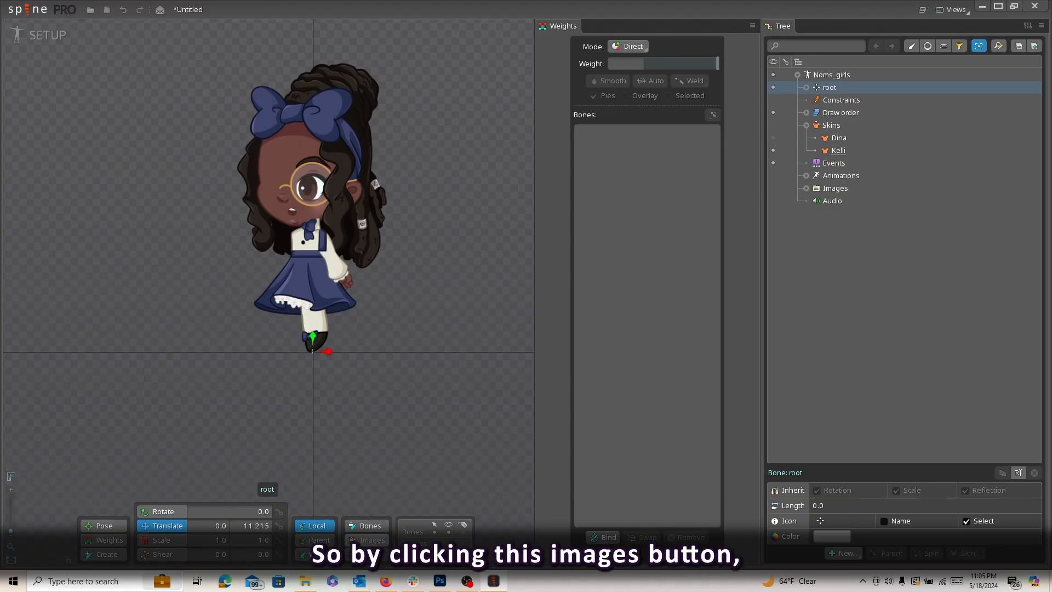